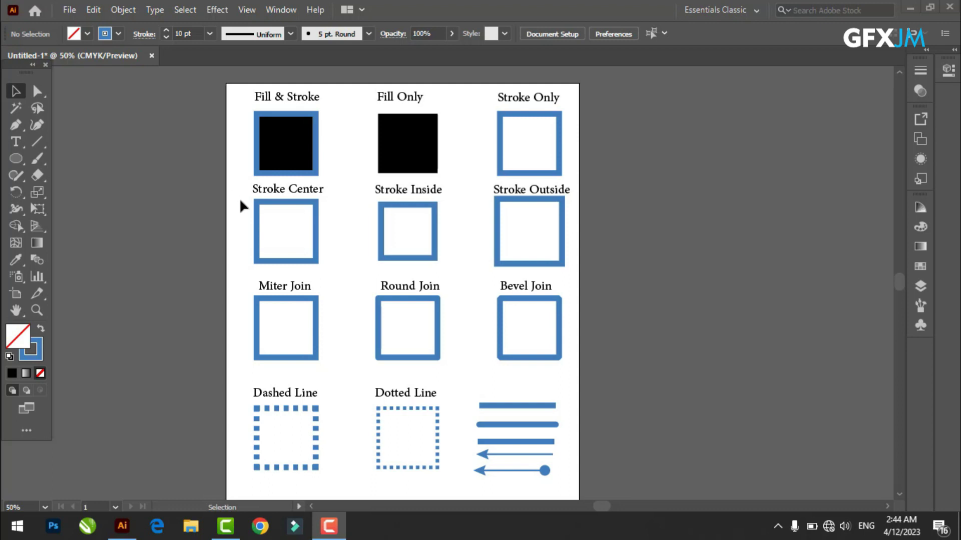
# Zoom in close on the Fill & Stroke and Fill Only example squares.
pyautogui.press('b')
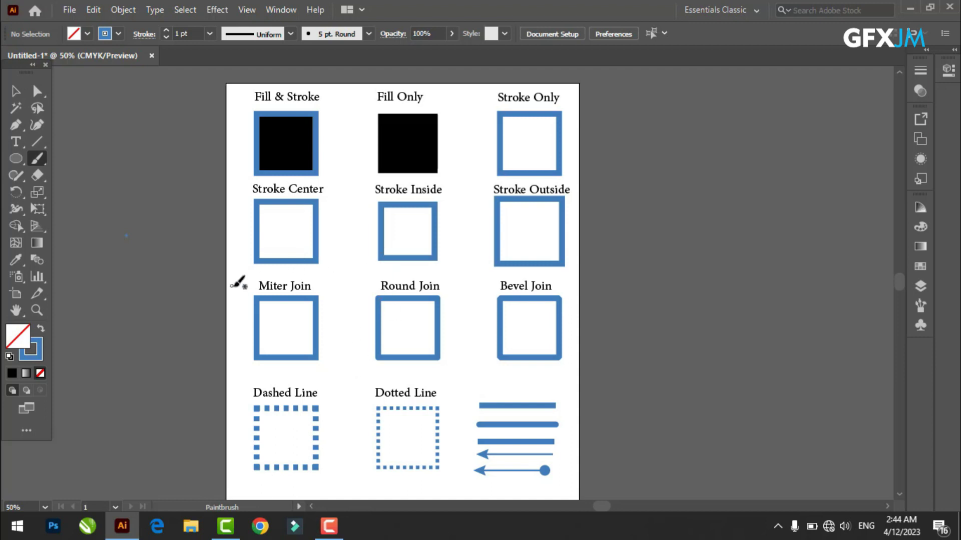
pyautogui.scroll(3, 280, 250)
pyautogui.keyDown('alt'); pyautogui.scroll(2, 267, 223); pyautogui.keyUp('alt')
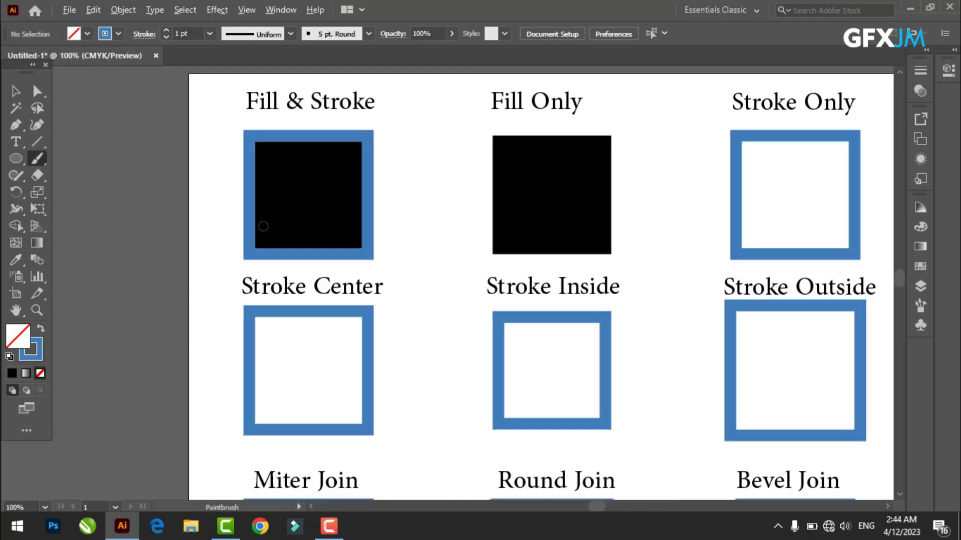
pyautogui.keyDown('alt'); pyautogui.scroll(1, 263, 226); pyautogui.keyUp('alt')
pyautogui.scroll(1, 300, 208)
pyautogui.scroll(1, 290, 200)
pyautogui.click(11, 93)
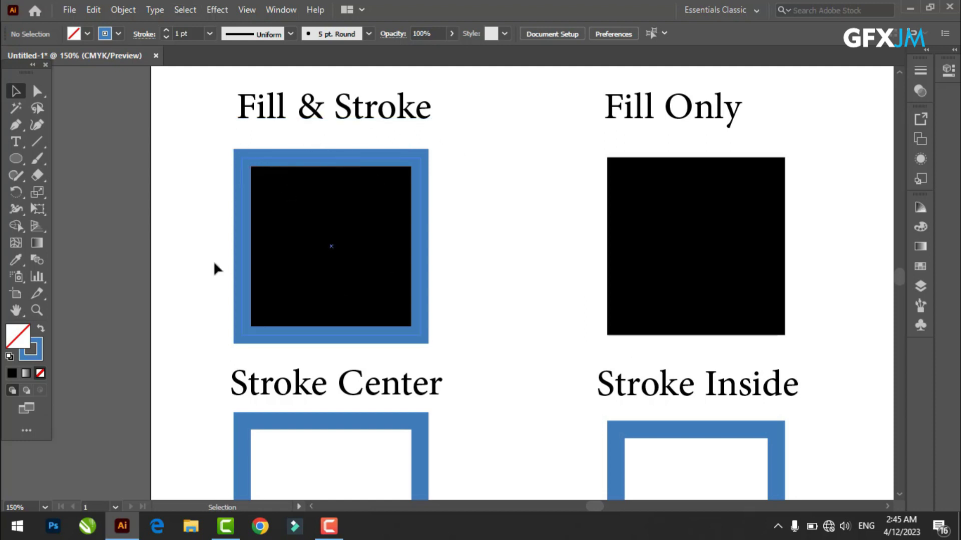
# Draw a small rectangle to the left of the Fill & Stroke square.
pyautogui.click(16, 159)
pyautogui.click(62, 159)
pyautogui.moveTo(150, 146); pyautogui.dragTo(193, 205)
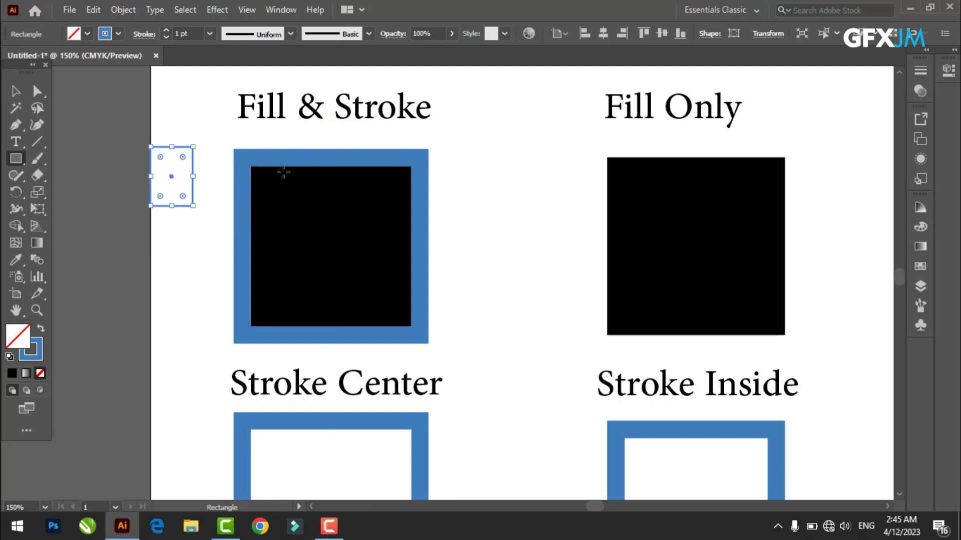
# Inspect the Fill & Stroke and Fill Only squares' fill and stroke colours in the Color panel.
pyautogui.click(16, 91)
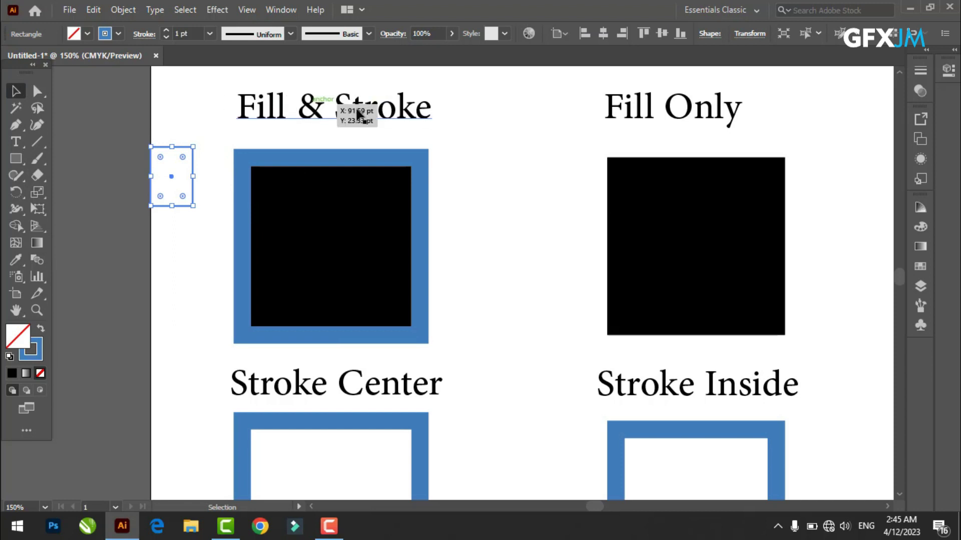
pyautogui.click(314, 249)
pyautogui.click(40, 358)
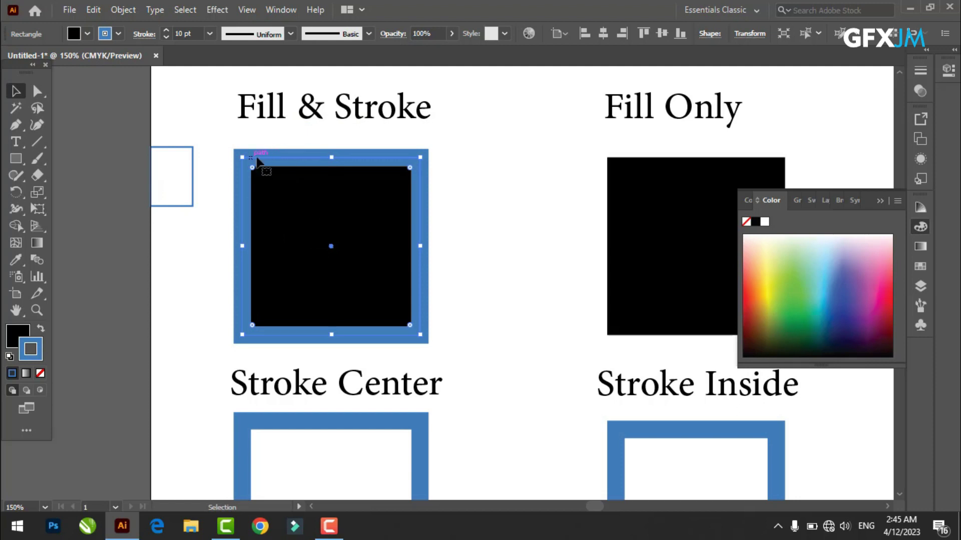
pyautogui.moveTo(518, 268)
pyautogui.mouseDown()
pyautogui.moveTo(399, 279)
pyautogui.moveTo(305, 258)
pyautogui.mouseUp()
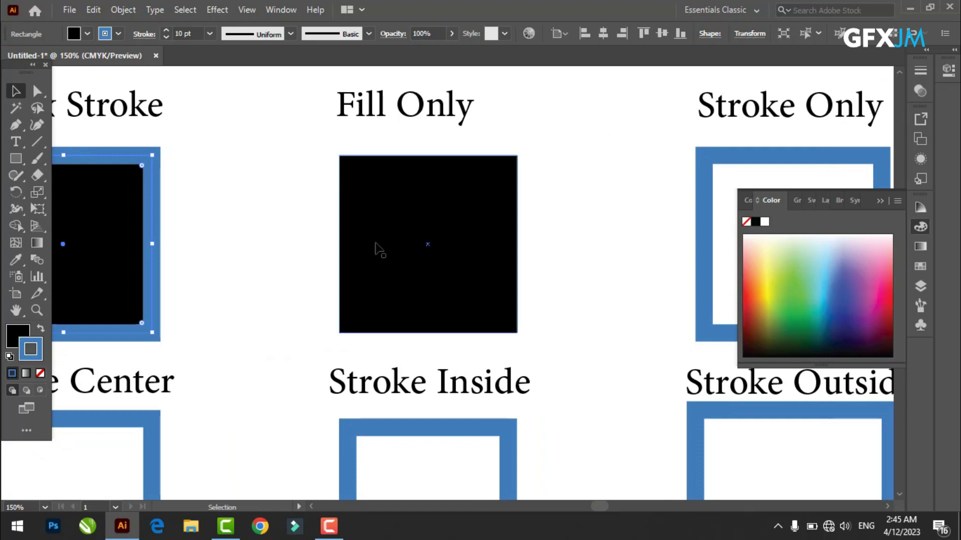
pyautogui.click(443, 229)
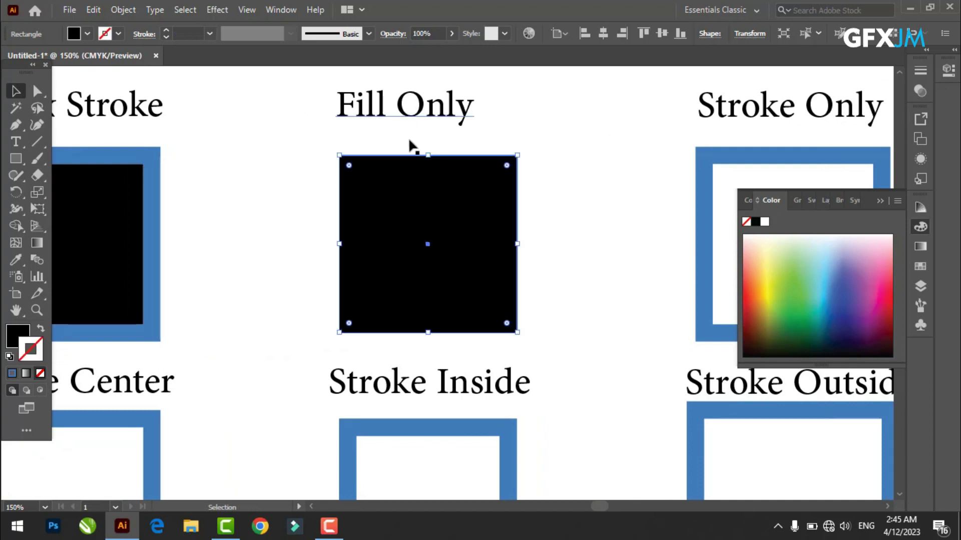
pyautogui.click(23, 333)
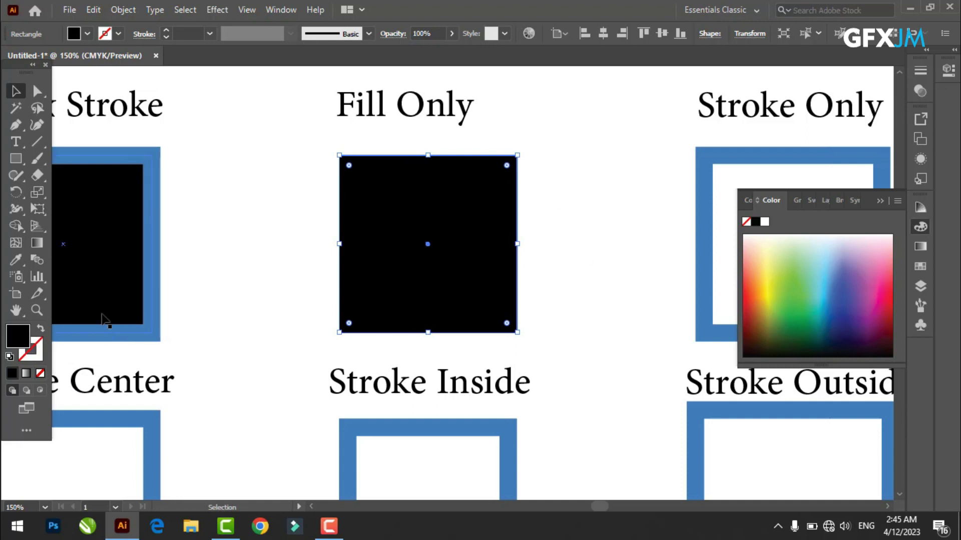
pyautogui.click(38, 355)
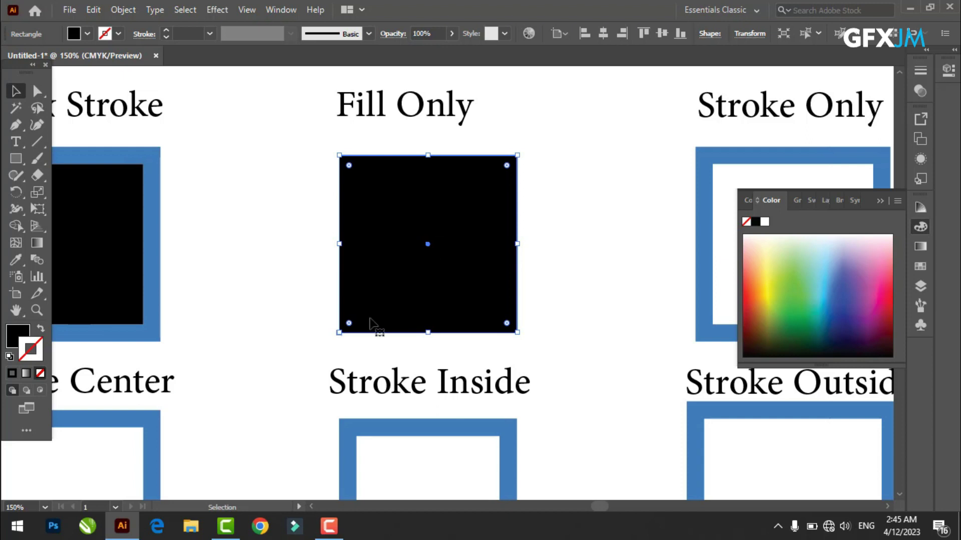
pyautogui.moveTo(567, 252); pyautogui.dragTo(403, 282)
pyautogui.hscroll(5, 450, 251)
pyautogui.scroll(1, 450, 251)
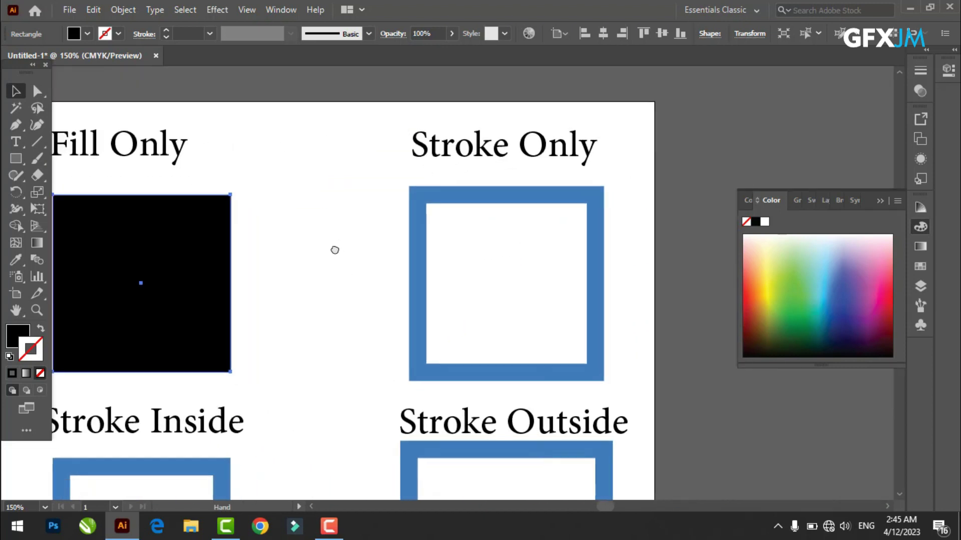
pyautogui.click(495, 196)
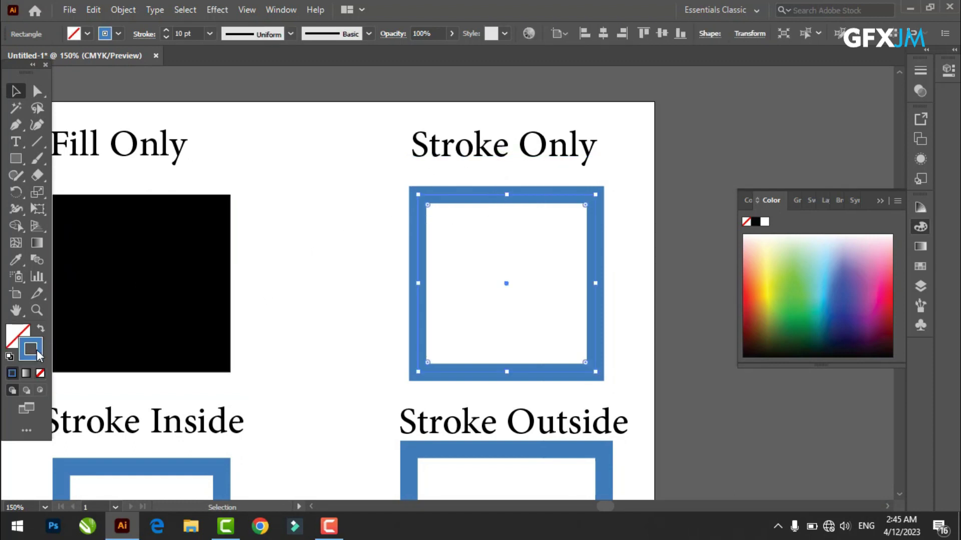
pyautogui.click(15, 341)
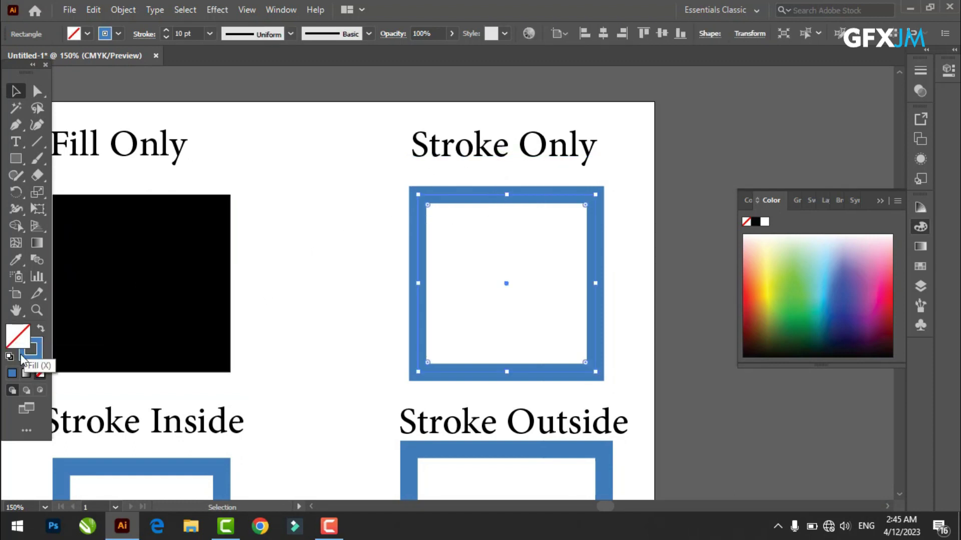
pyautogui.click(31, 351)
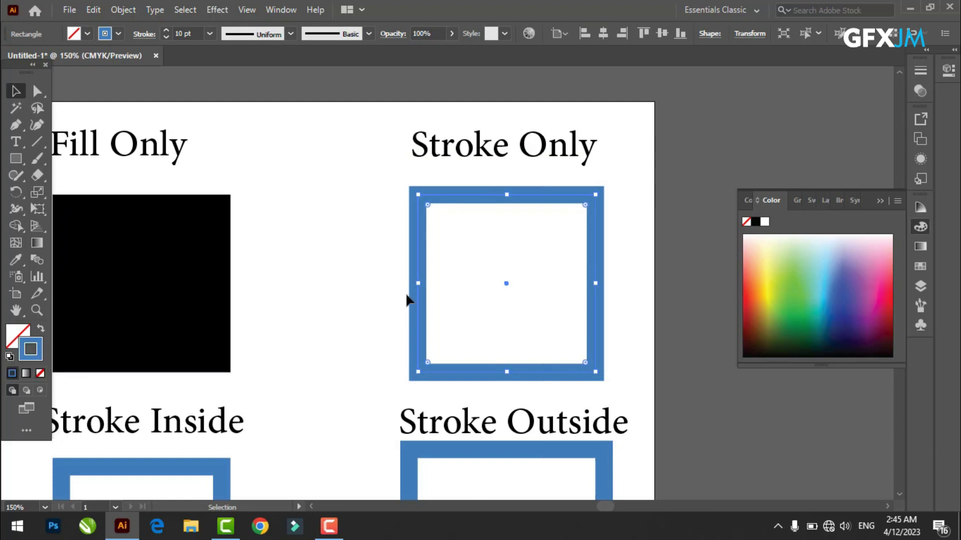
pyautogui.moveTo(168, 274); pyautogui.dragTo(245, 255)
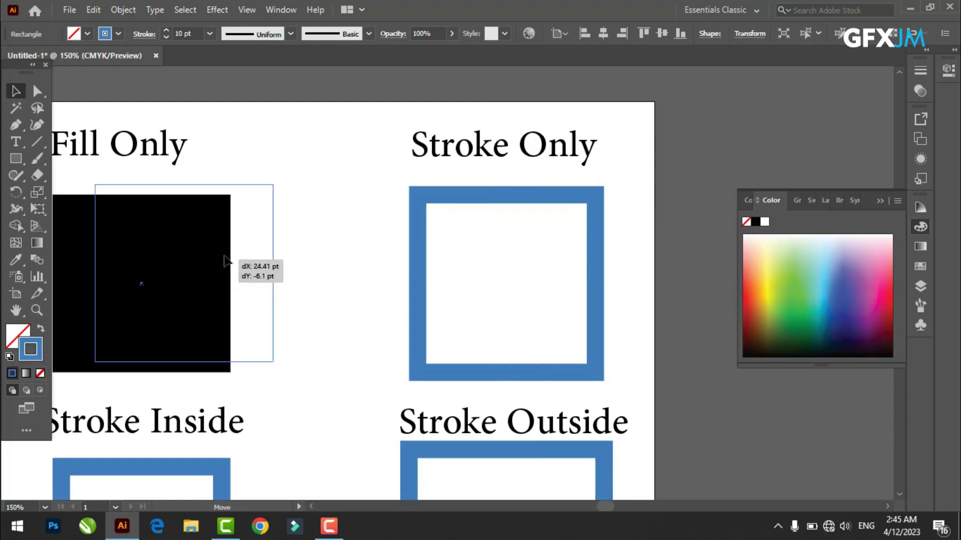
pyautogui.moveTo(186, 278); pyautogui.dragTo(252, 259)
pyautogui.scroll(-2, 138, 334)
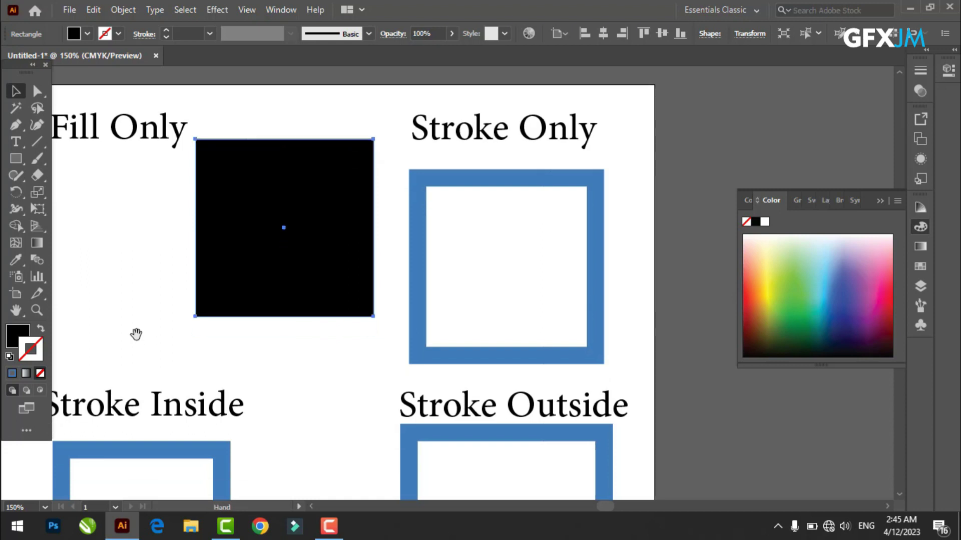
pyautogui.moveTo(199, 343); pyautogui.dragTo(232, 300)
pyautogui.moveTo(133, 289)
pyautogui.mouseDown()
pyautogui.moveTo(356, 286)
pyautogui.moveTo(123, 277)
pyautogui.mouseUp()
pyautogui.hotkey('ctrl', 'z')
pyautogui.hotkey('ctrl', 'z')
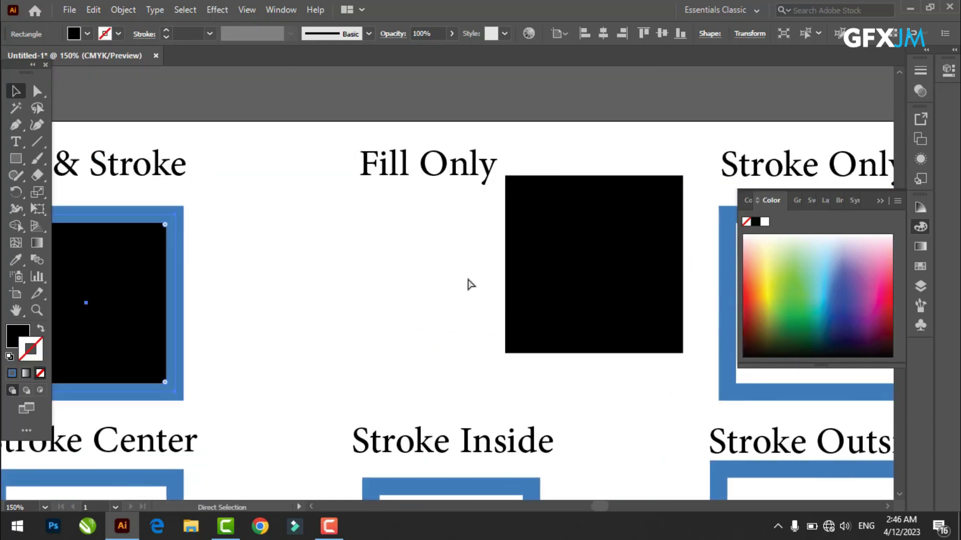
pyautogui.hotkey('ctrl', 'z')
pyautogui.hotkey('ctrl', 'z')
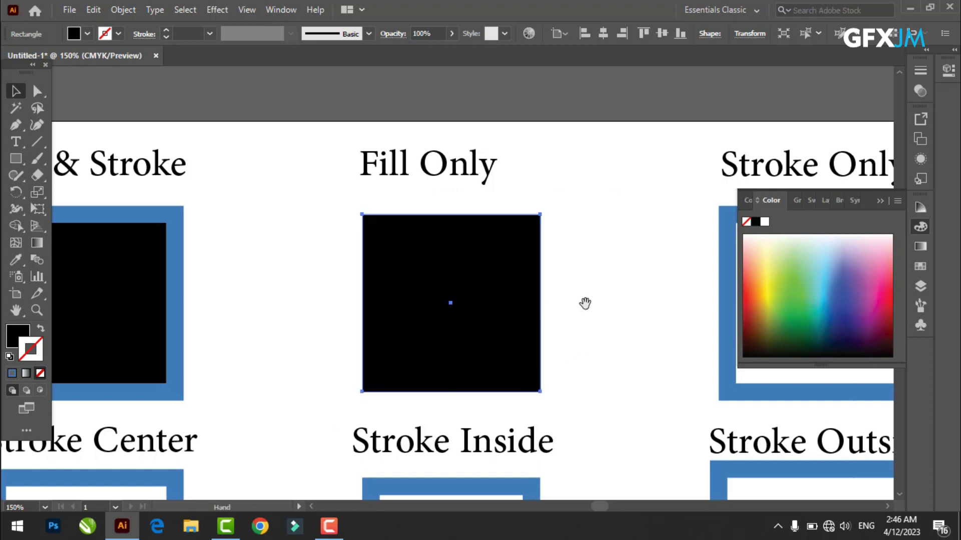
pyautogui.moveTo(583, 303); pyautogui.dragTo(129, 260)
pyautogui.moveTo(323, 248); pyautogui.dragTo(377, 316)
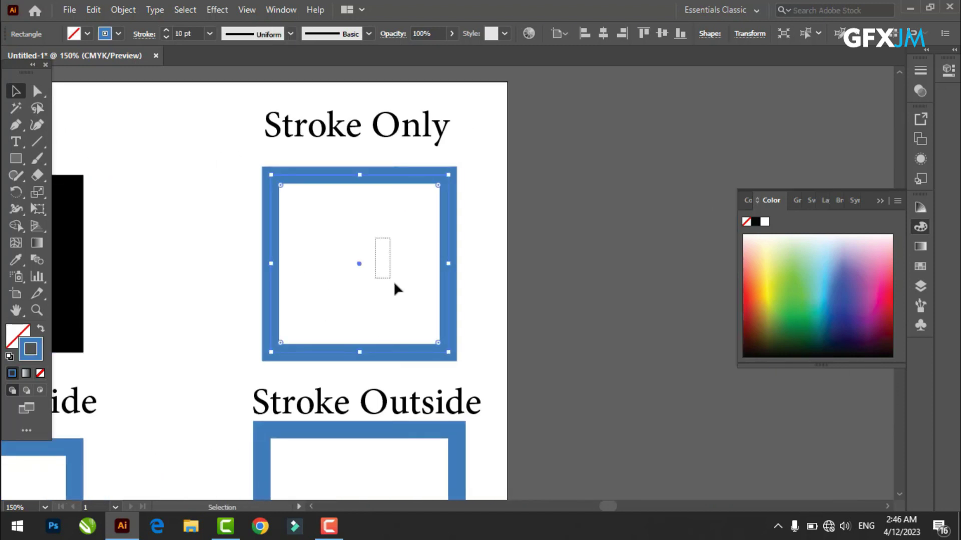
pyautogui.click(375, 271)
pyautogui.moveTo(376, 266); pyautogui.dragTo(478, 262)
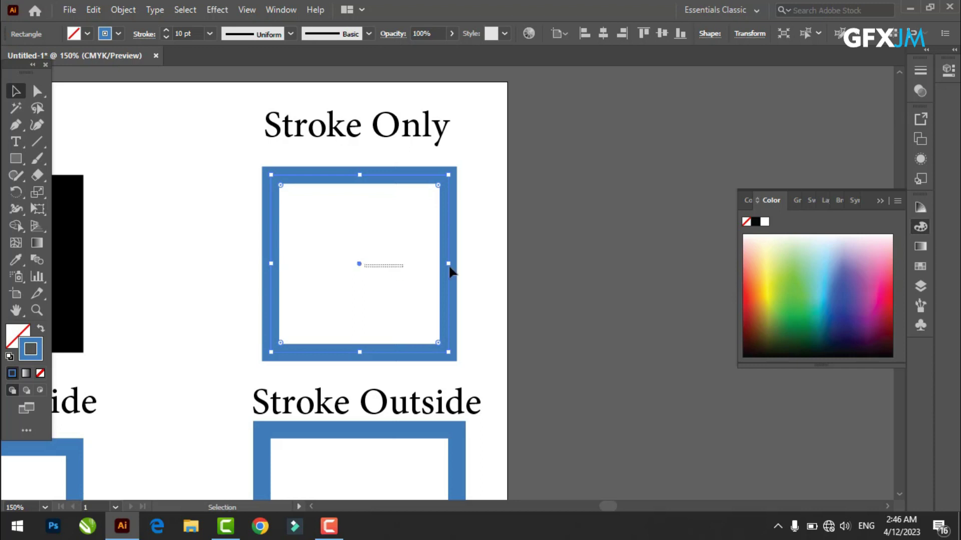
pyautogui.click(563, 240)
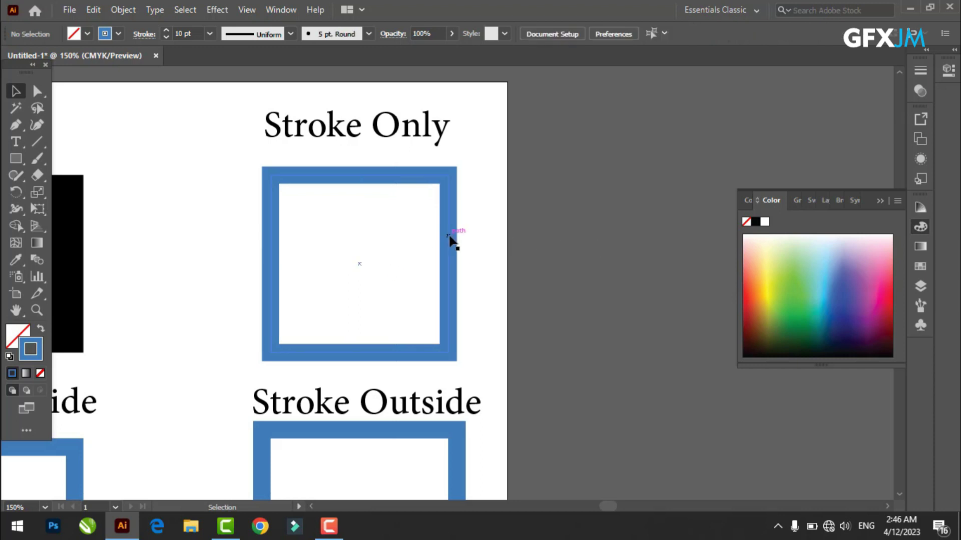
pyautogui.moveTo(451, 239); pyautogui.dragTo(429, 245)
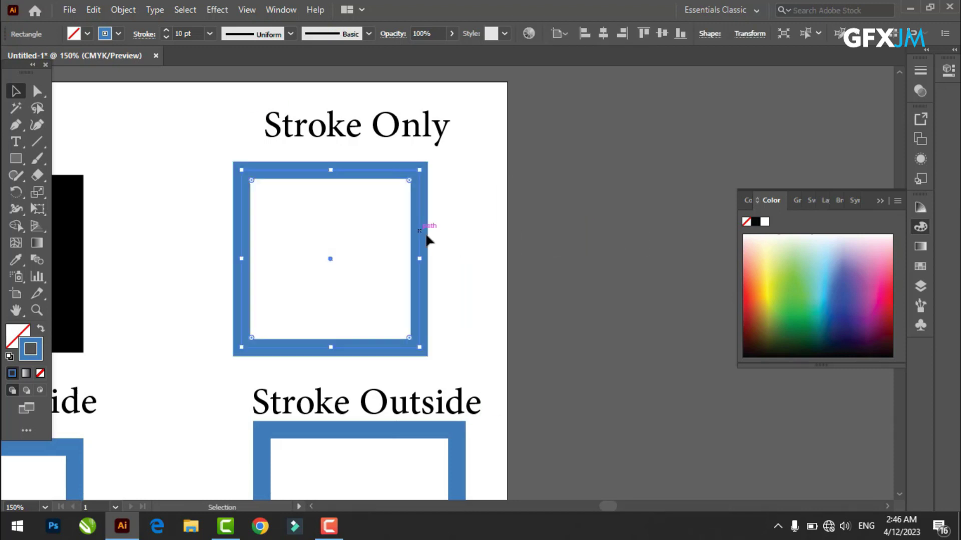
pyautogui.hotkey('ctrl', 'z')
pyautogui.press('v')
pyautogui.scroll(-1, 227, 276)
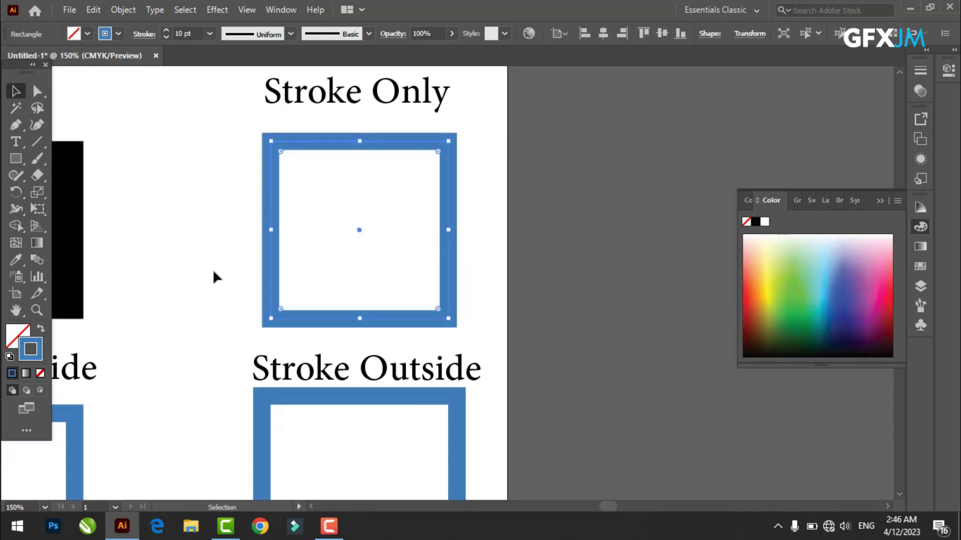
pyautogui.keyDown('alt'); pyautogui.scroll(-2, 212, 270); pyautogui.keyUp('alt')
pyautogui.moveTo(191, 276); pyautogui.dragTo(479, 246)
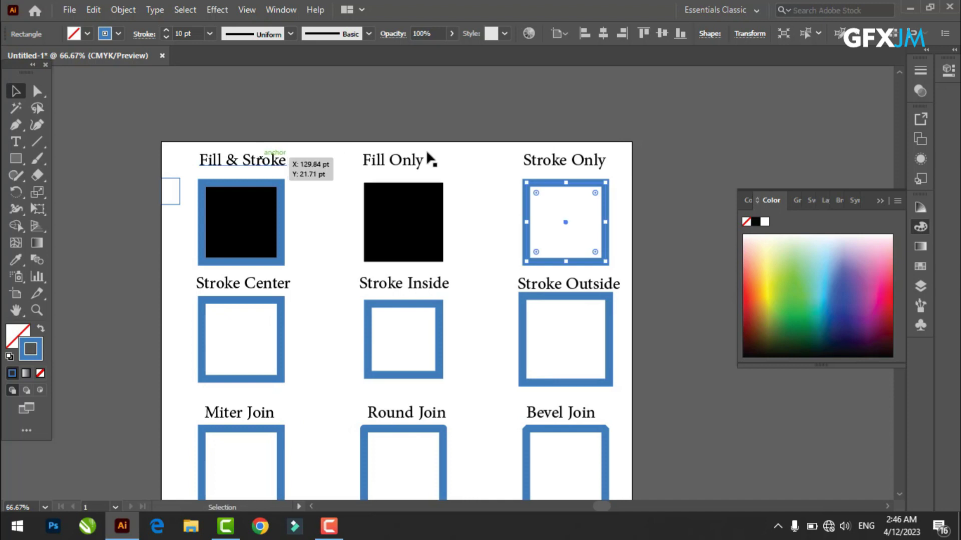
pyautogui.moveTo(159, 205); pyautogui.dragTo(172, 200)
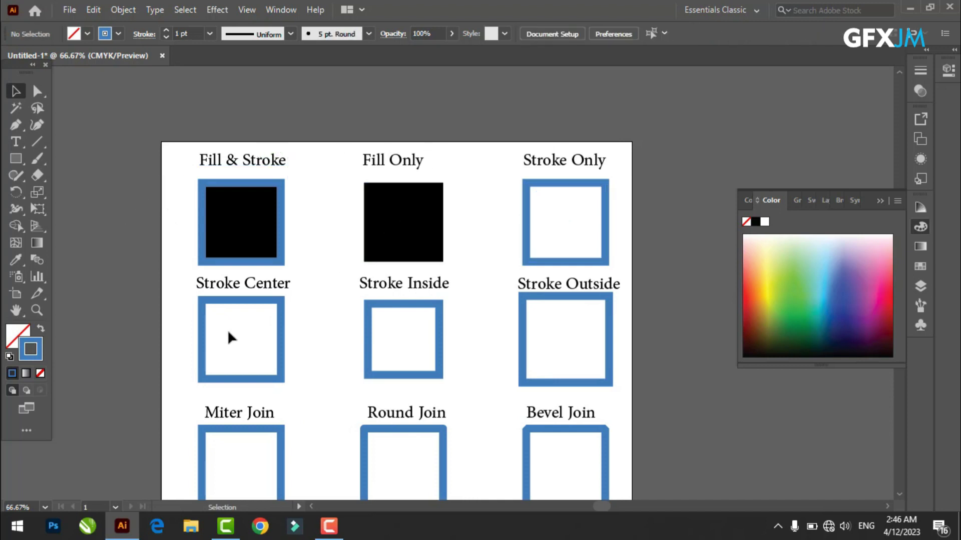
# Open the Stroke panel and expand it with Show Options to reveal all stroke settings.
pyautogui.scroll(-1, 227, 329)
pyautogui.keyDown('alt'); pyautogui.scroll(1, 229, 324); pyautogui.keyUp('alt')
pyautogui.keyDown('alt'); pyautogui.scroll(1, 230, 319); pyautogui.keyUp('alt')
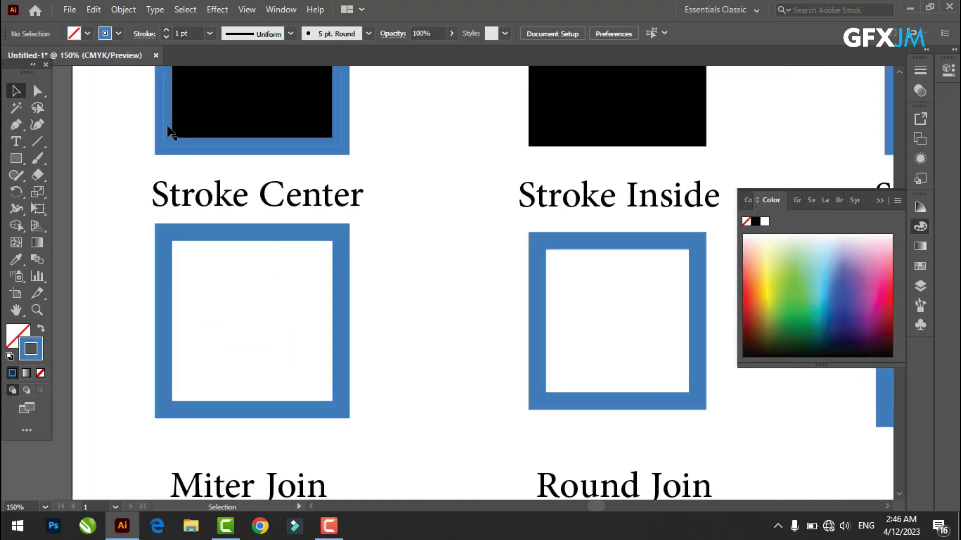
pyautogui.click(288, 13)
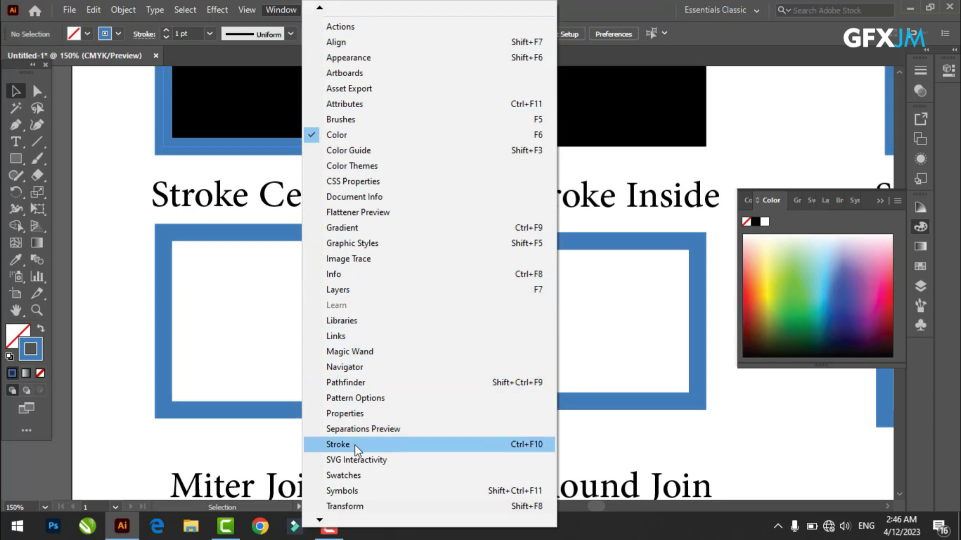
pyautogui.click(338, 445)
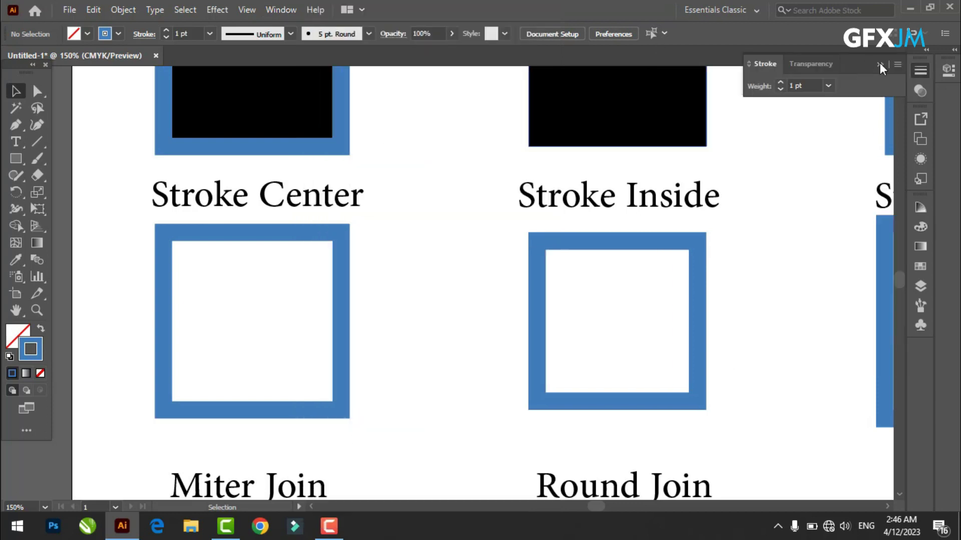
pyautogui.click(913, 66)
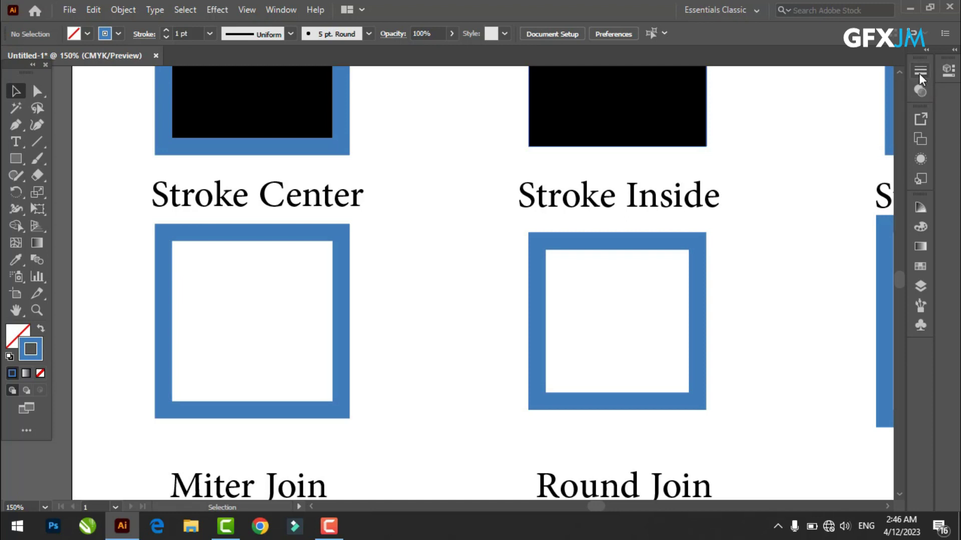
pyautogui.click(920, 73)
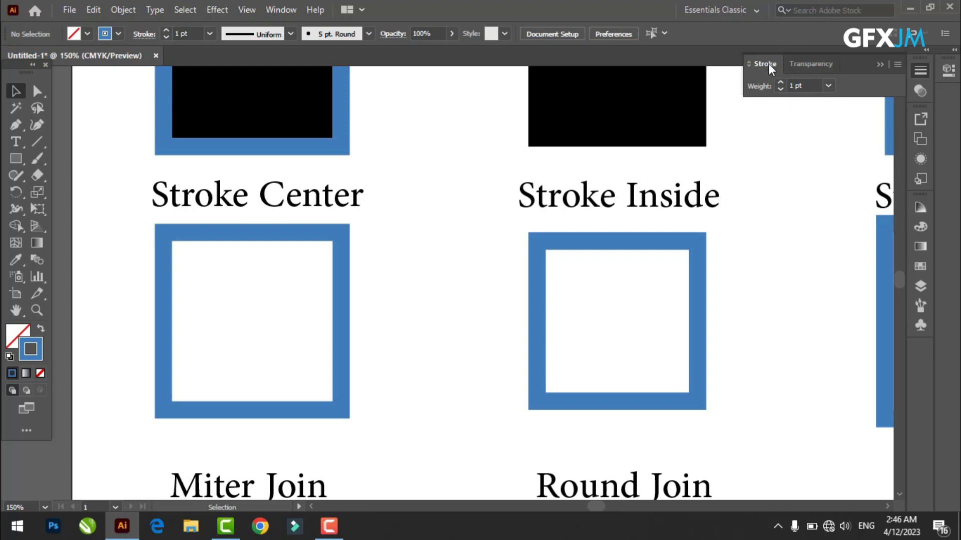
pyautogui.click(897, 64)
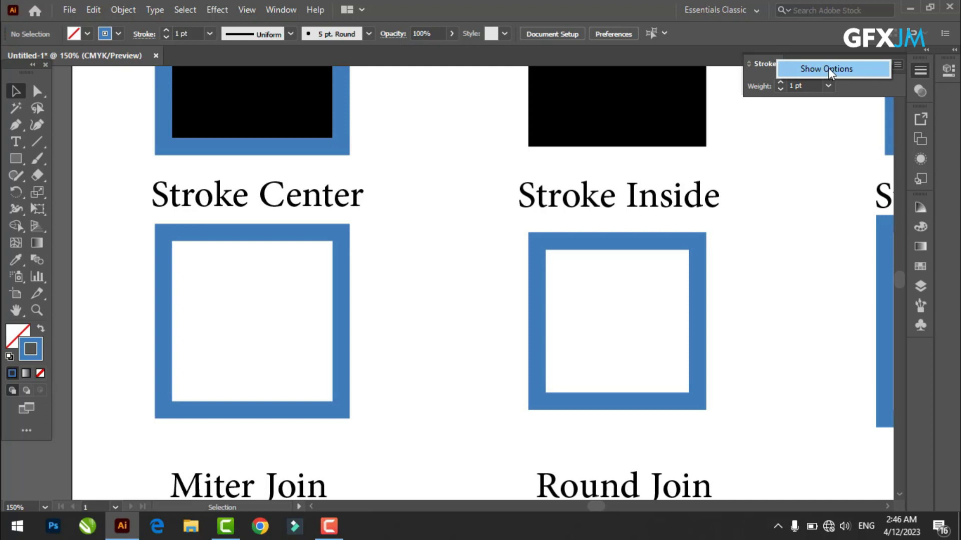
pyautogui.click(827, 67)
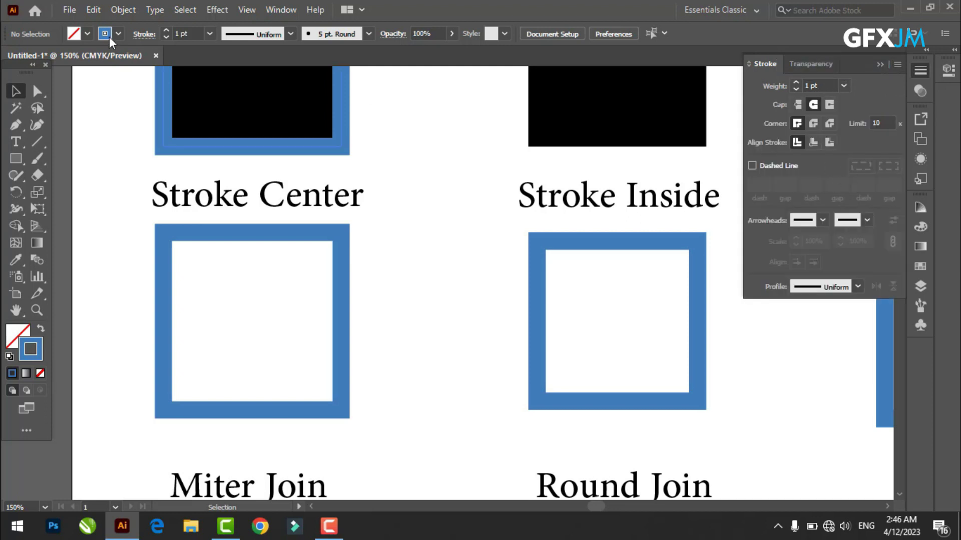
# Float the Stroke panel over the canvas and select the 10 pt Stroke Center square.
pyautogui.click(144, 34)
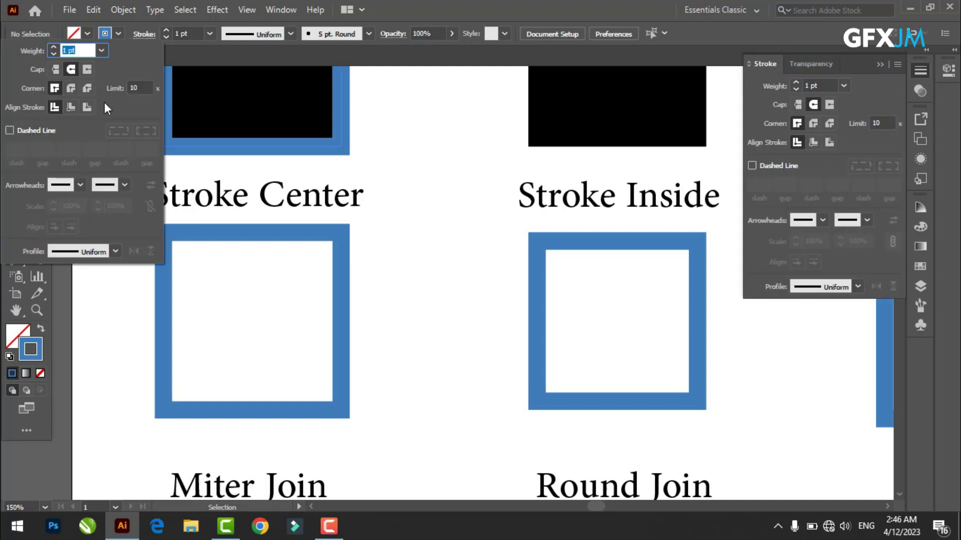
pyautogui.moveTo(840, 58); pyautogui.dragTo(823, 106)
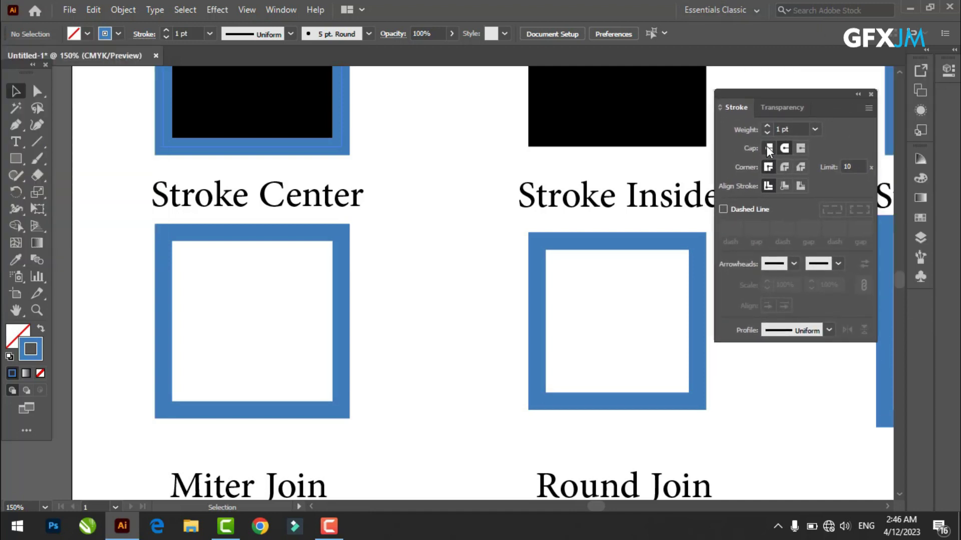
pyautogui.moveTo(831, 95); pyautogui.dragTo(829, 81)
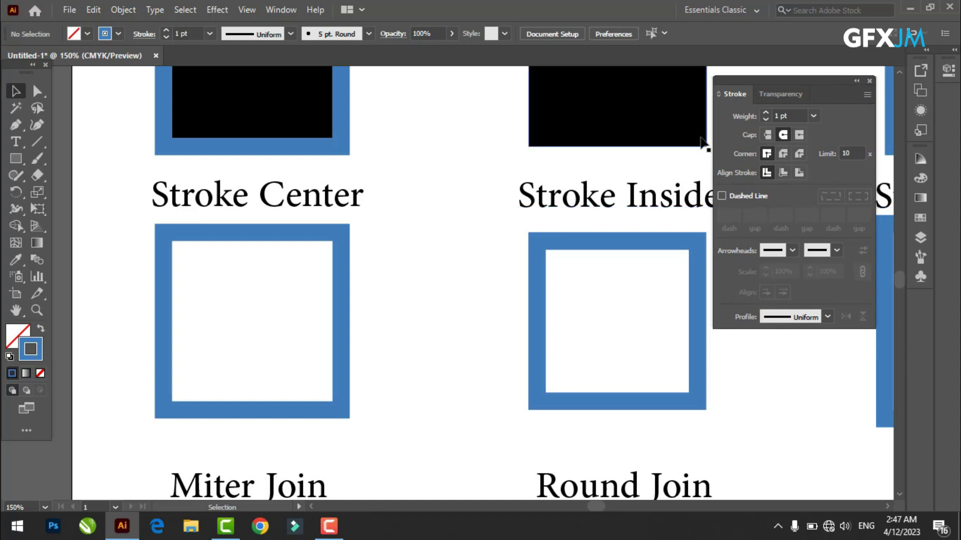
pyautogui.click(200, 233)
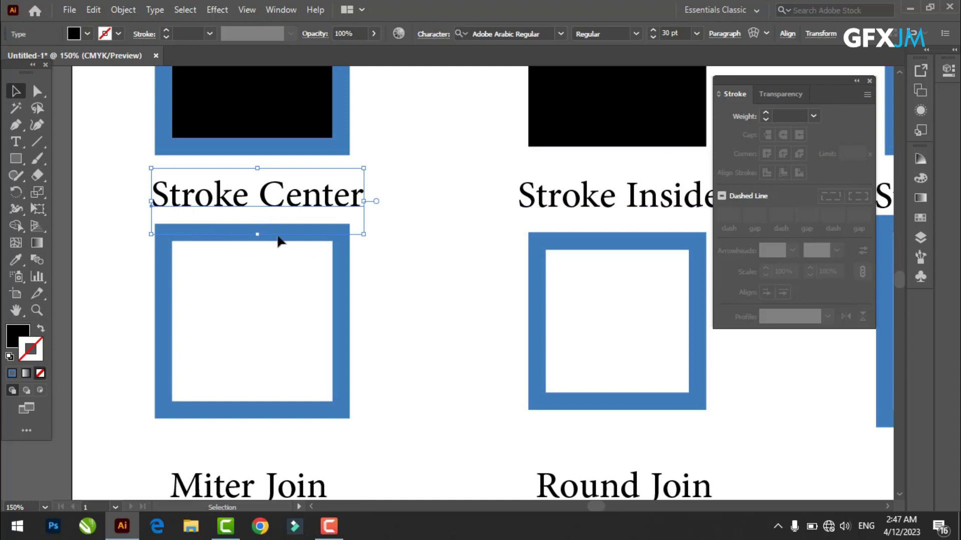
pyautogui.click(166, 290)
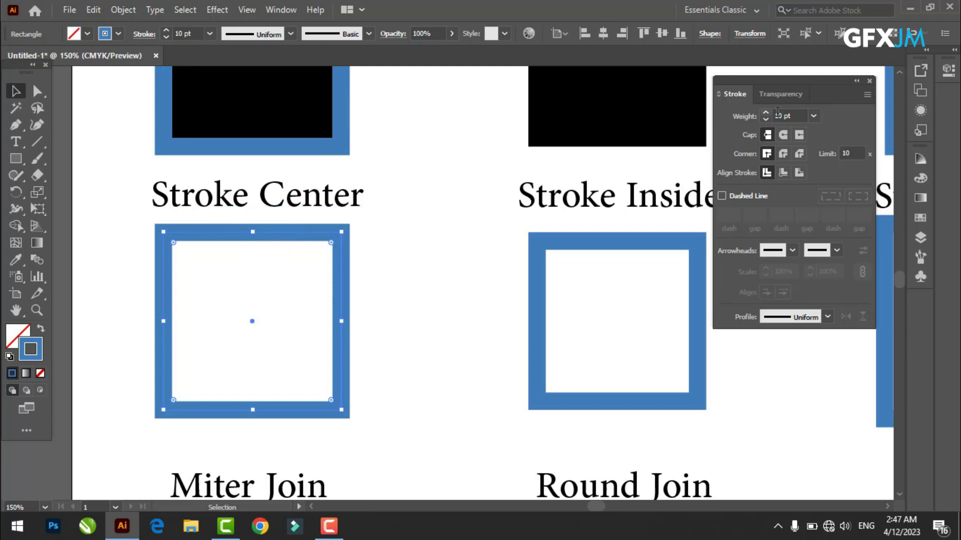
pyautogui.click(794, 116)
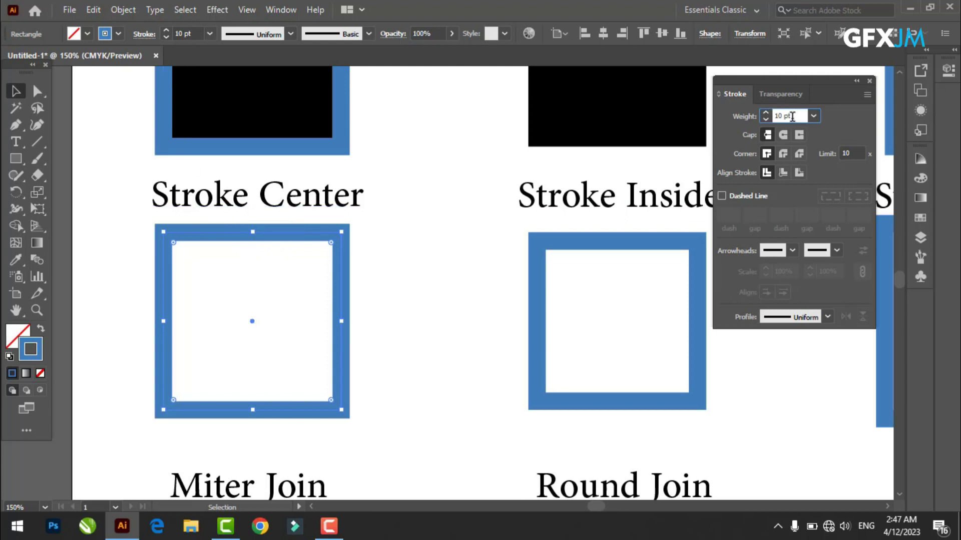
pyautogui.press('Up')
pyautogui.press('Up')
pyautogui.press('Up')
pyautogui.press('Up')
pyautogui.press('Up')
pyautogui.press('Up')
pyautogui.press('Up')
pyautogui.press('Up')
pyautogui.press('Up')
pyautogui.press('Up')
pyautogui.press('Up')
pyautogui.press('Up')
pyautogui.press('Up')
pyautogui.press('Up')
pyautogui.press('Up')
pyautogui.press('Up')
pyautogui.press('Up')
pyautogui.press('Up')
pyautogui.press('Up')
pyautogui.press('Up')
pyautogui.press('Up')
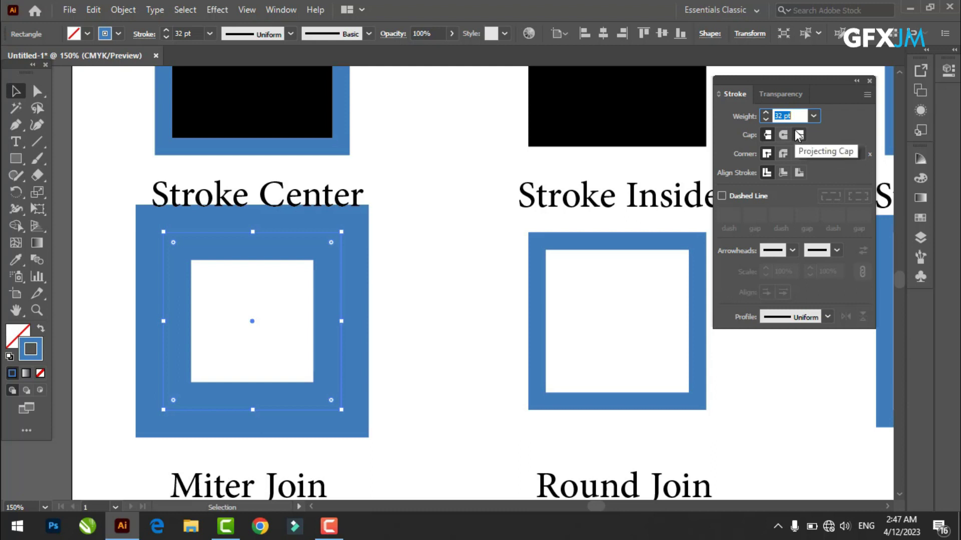
pyautogui.press('Down')
pyautogui.press('Down')
pyautogui.press('Down')
pyautogui.press('Down')
pyautogui.press('Down')
pyautogui.press('Down')
pyautogui.press('Down')
pyautogui.press('Down')
pyautogui.press('Down')
pyautogui.press('Down')
pyautogui.press('Down')
pyautogui.press('Down')
pyautogui.press('Down')
pyautogui.press('Down')
pyautogui.press('Down')
pyautogui.press('Down')
pyautogui.press('Down')
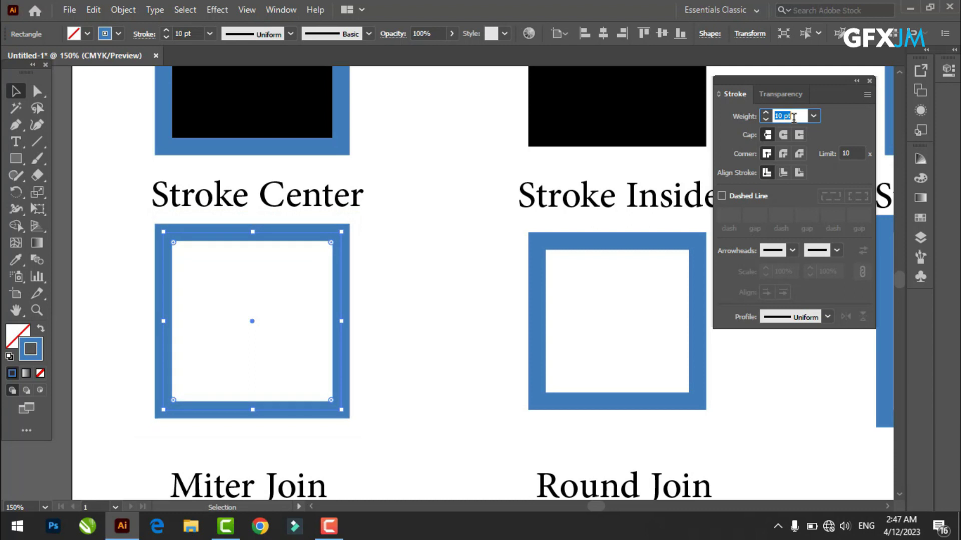
pyautogui.click(482, 308)
pyautogui.moveTo(445, 329); pyautogui.dragTo(297, 320)
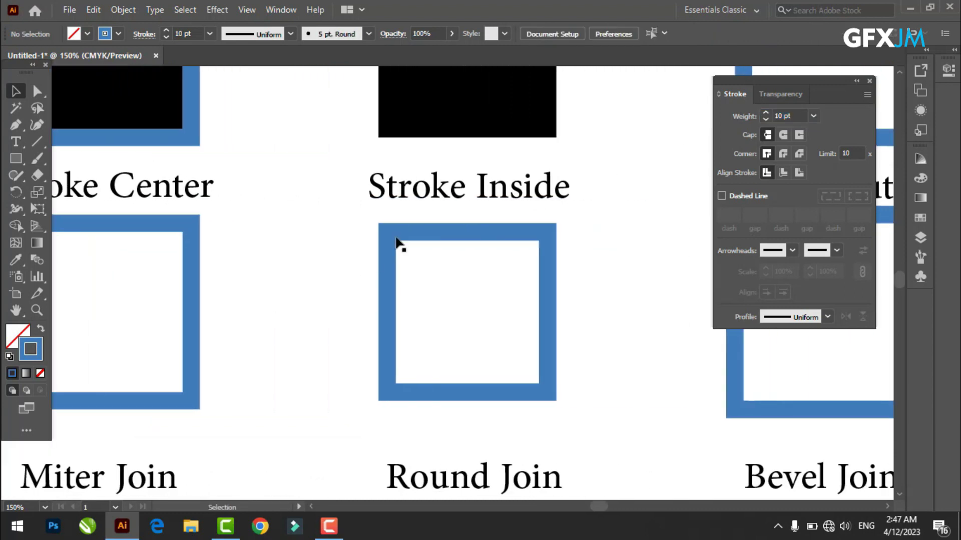
pyautogui.click(388, 291)
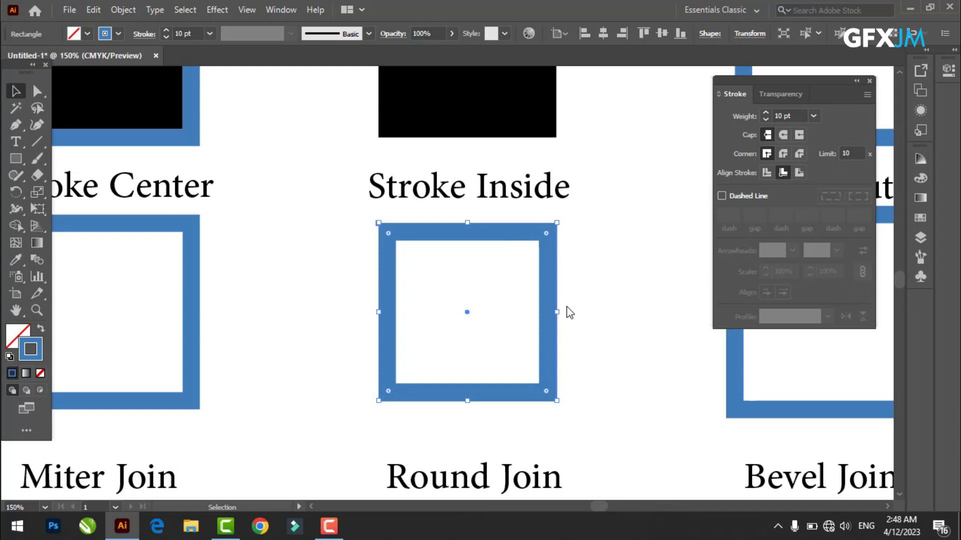
pyautogui.click(795, 116)
pyautogui.press('Up')
pyautogui.press('Up')
pyautogui.press('Up')
pyautogui.press('Down')
pyautogui.press('Down')
pyautogui.press('Down')
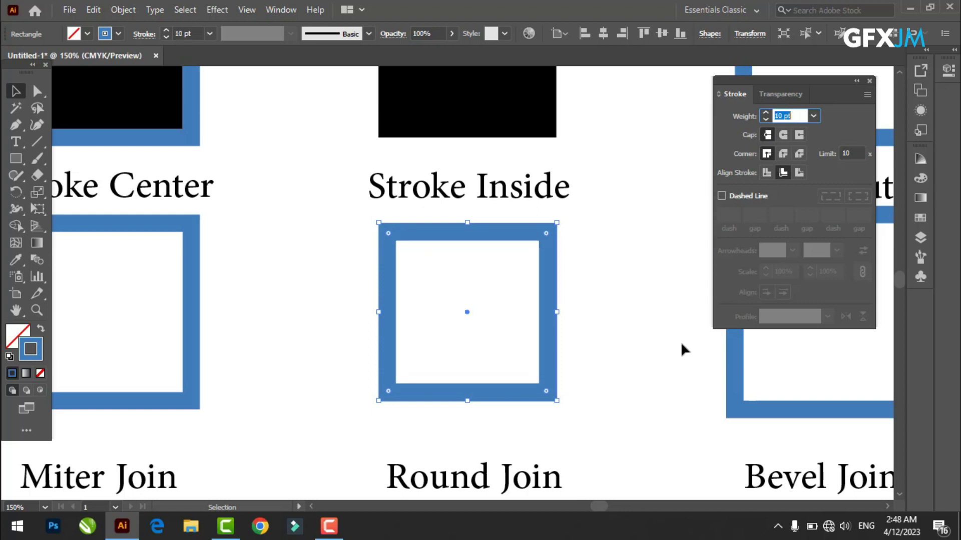
pyautogui.moveTo(682, 348); pyautogui.dragTo(451, 342)
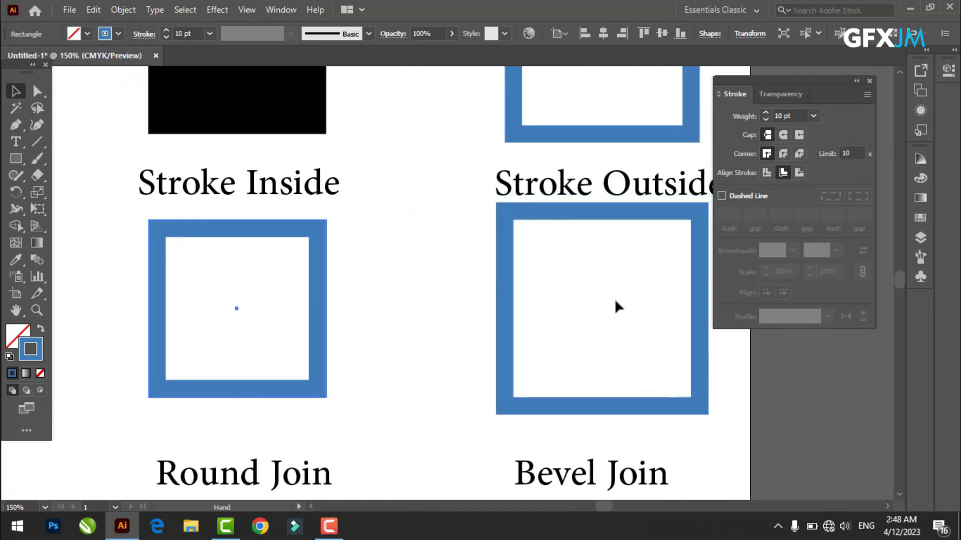
pyautogui.moveTo(615, 298); pyautogui.dragTo(565, 319)
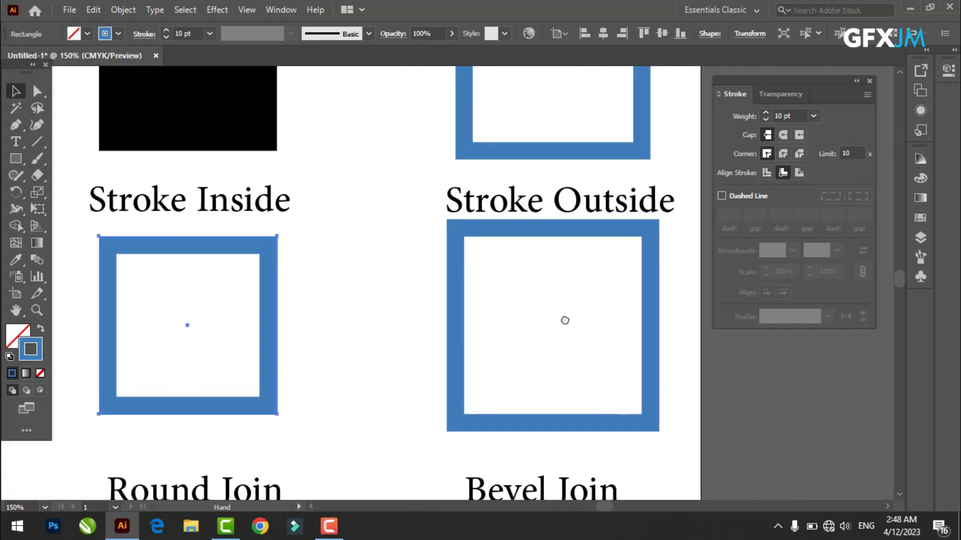
pyautogui.click(577, 238)
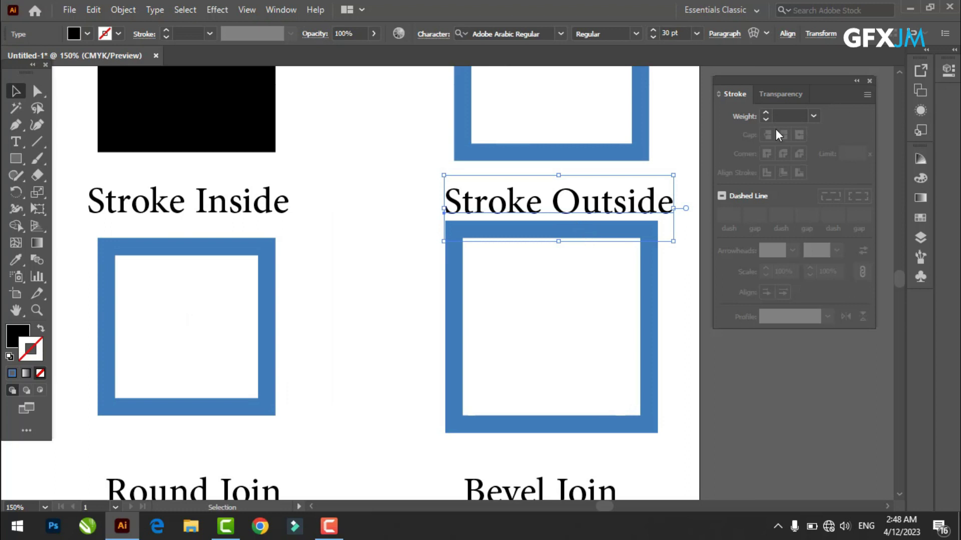
pyautogui.click(650, 288)
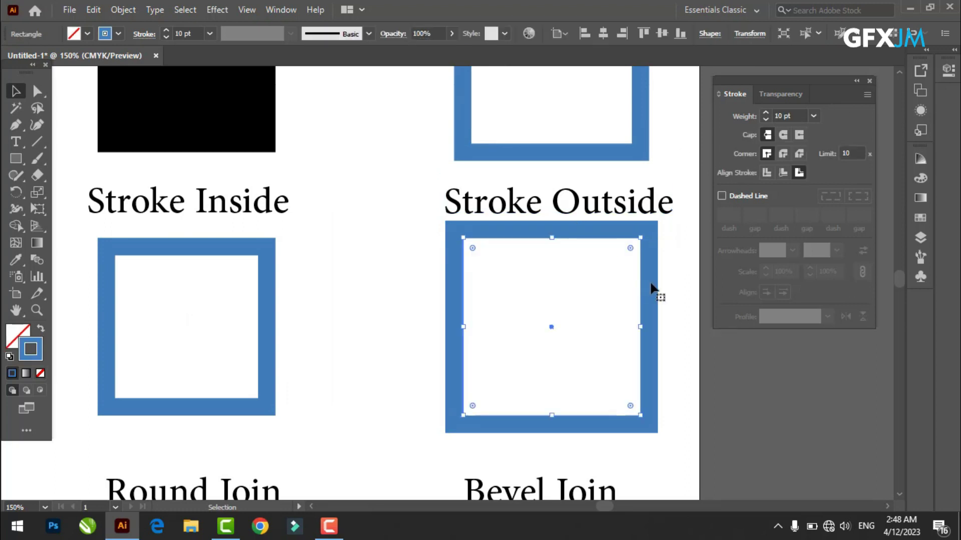
pyautogui.click(792, 117)
pyautogui.scroll(2, 793, 119)
pyautogui.scroll(3, 795, 121)
pyautogui.scroll(-8, 796, 123)
pyautogui.scroll(3, 797, 125)
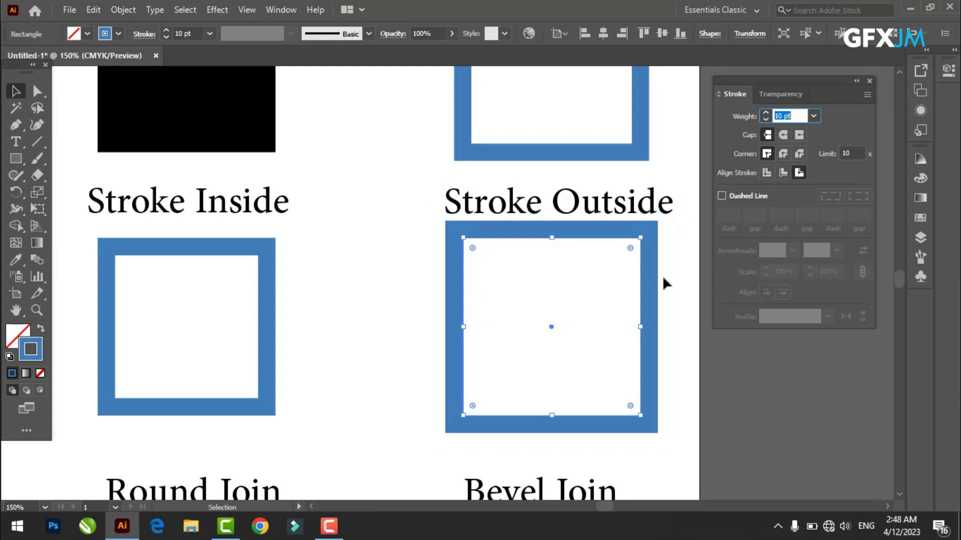
pyautogui.scroll(-2, 339, 314)
pyautogui.hscroll(-1, 337, 316)
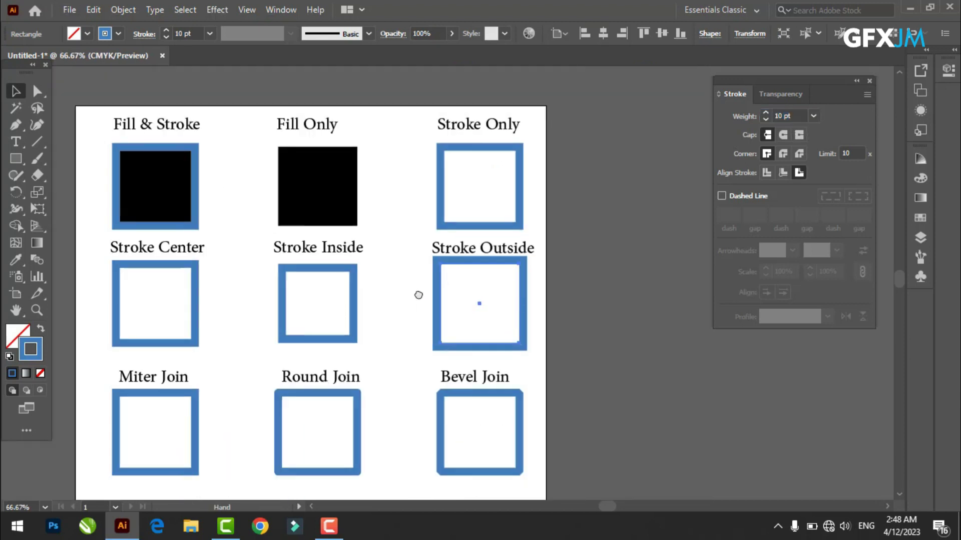
pyautogui.hscroll(-1, 350, 305)
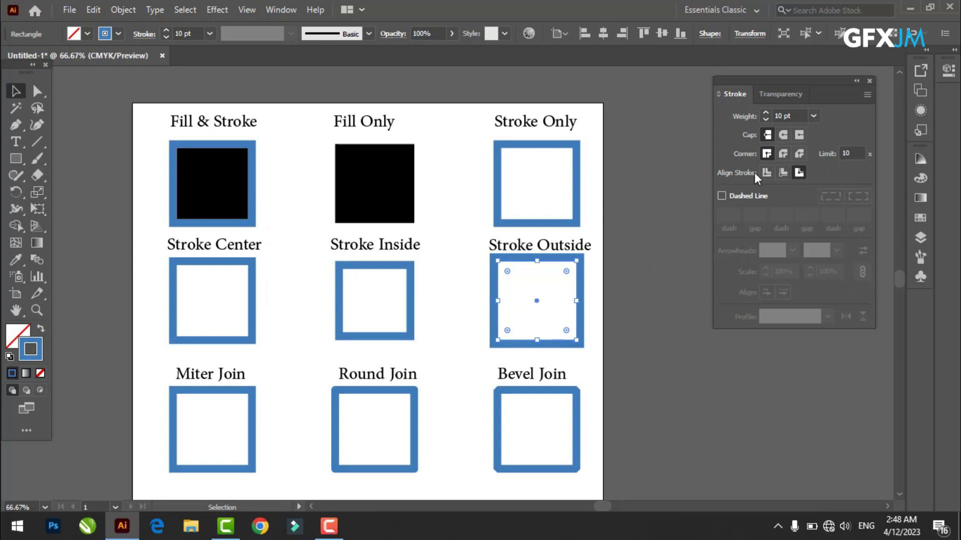
pyautogui.click(253, 299)
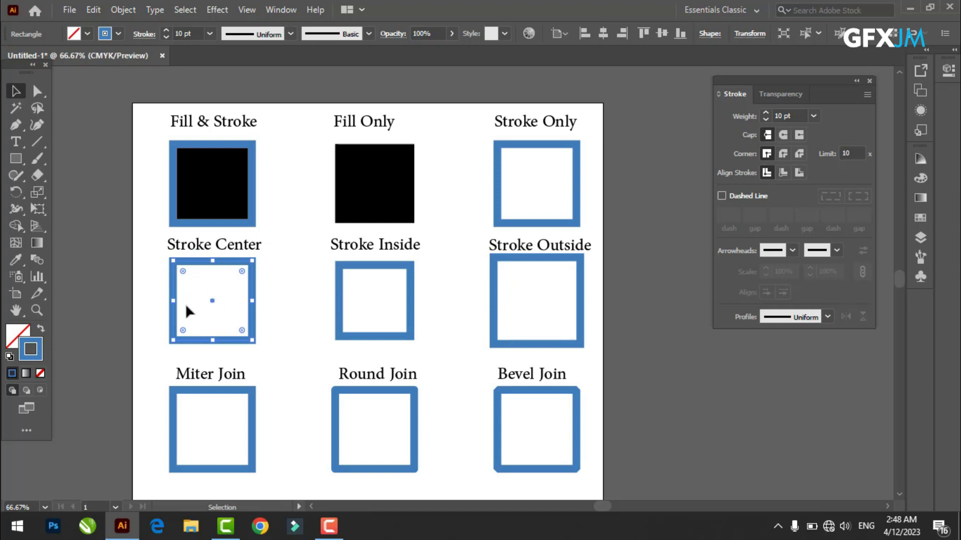
pyautogui.click(409, 303)
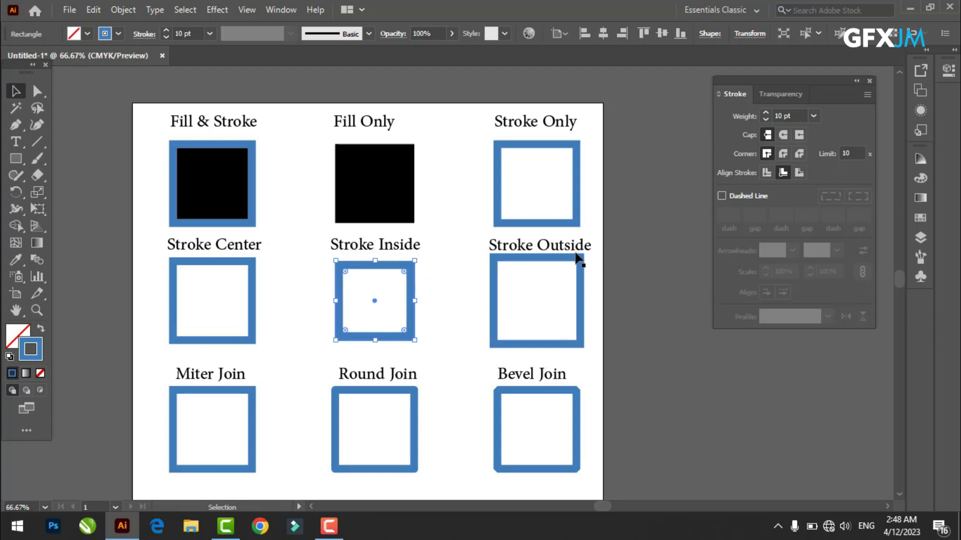
# Draw a small test square beside the Dotted Line row, then delete it.
pyautogui.scroll(-3, 199, 337)
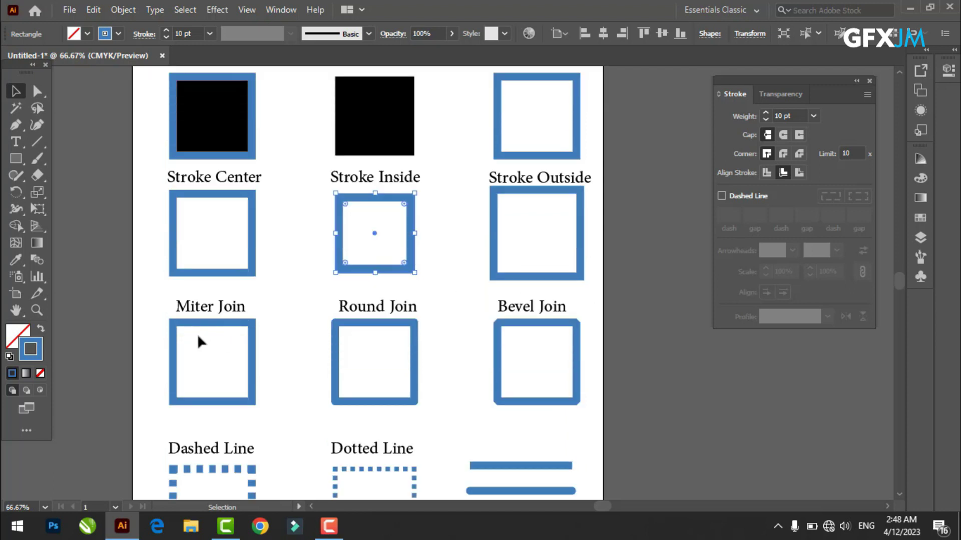
pyautogui.scroll(-1, 254, 354)
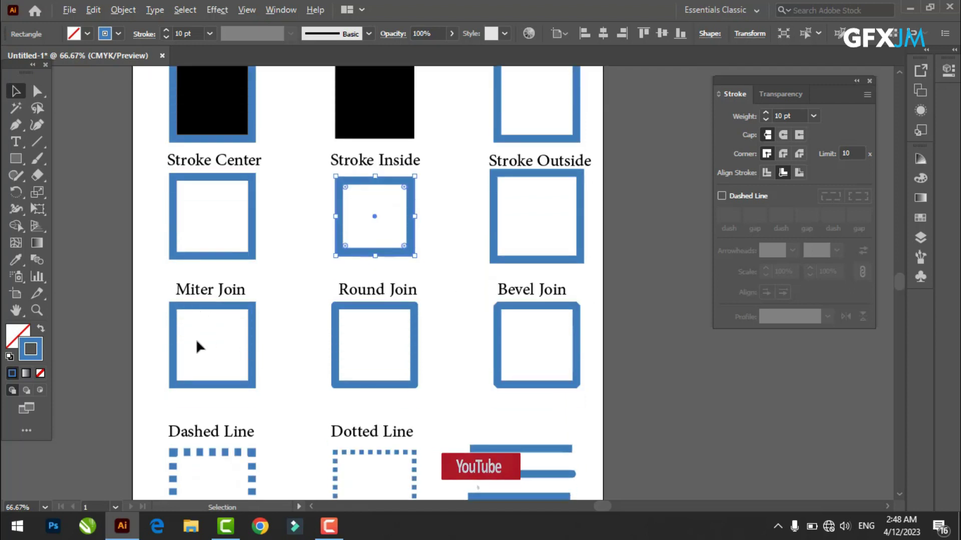
pyautogui.click(178, 314)
pyautogui.keyDown('alt'); pyautogui.scroll(1, 179, 314); pyautogui.keyUp('alt')
pyautogui.moveTo(515, 360)
pyautogui.mouseDown()
pyautogui.moveTo(360, 369)
pyautogui.moveTo(519, 329)
pyautogui.mouseUp()
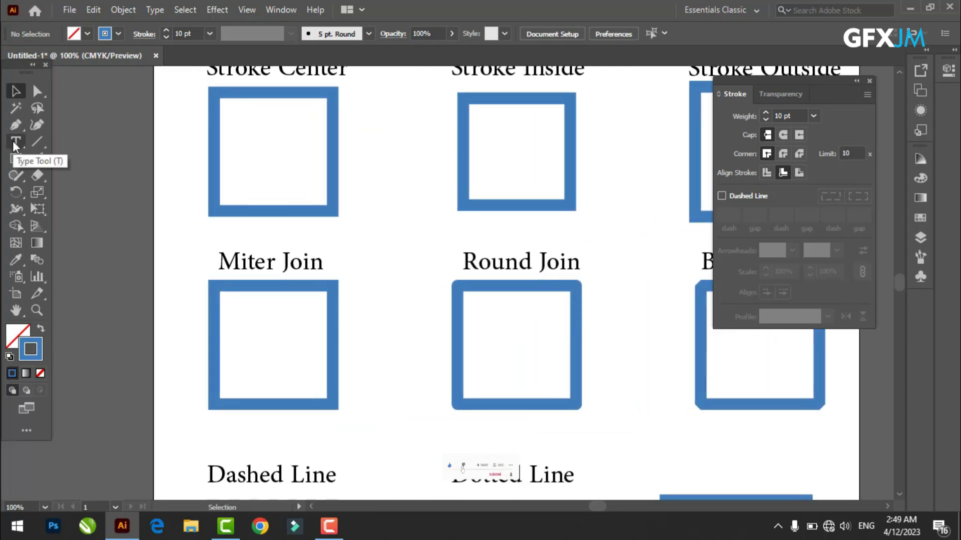
pyautogui.moveTo(417, 251); pyautogui.dragTo(418, 251)
pyautogui.click(28, 158)
pyautogui.moveTo(380, 211); pyautogui.dragTo(435, 266)
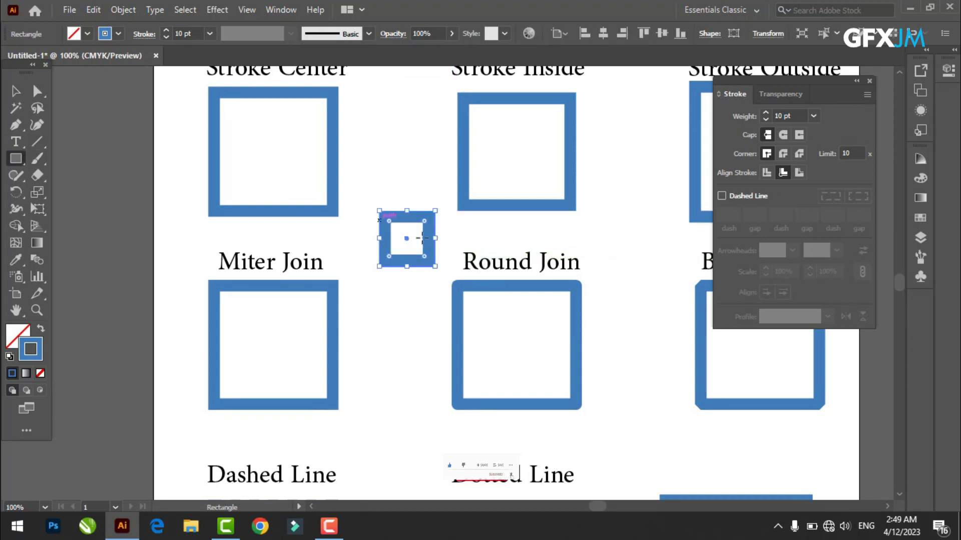
pyautogui.press('Delete')
# Compare the Miter Join and Round Join squares' corner settings in the Stroke panel.
pyautogui.press('v')
pyautogui.click(333, 335)
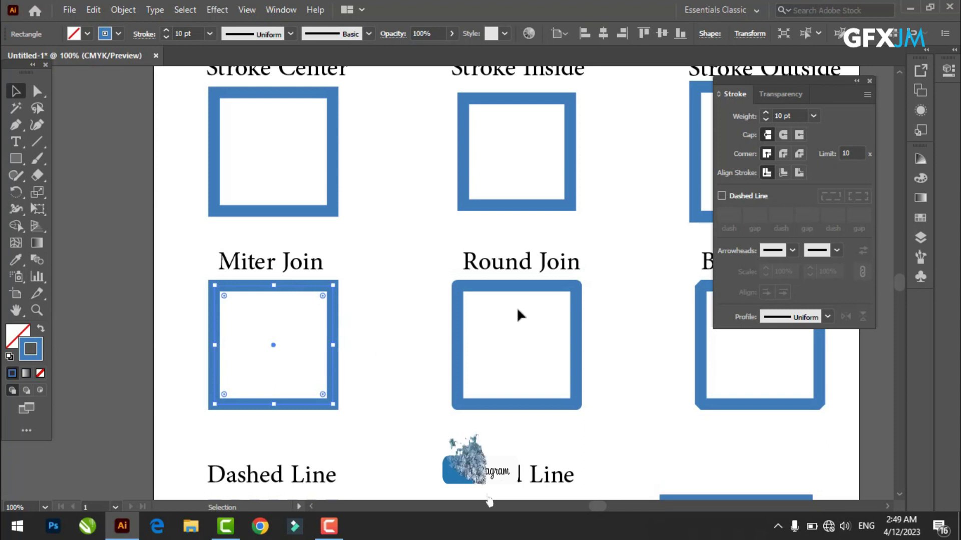
pyautogui.click(575, 351)
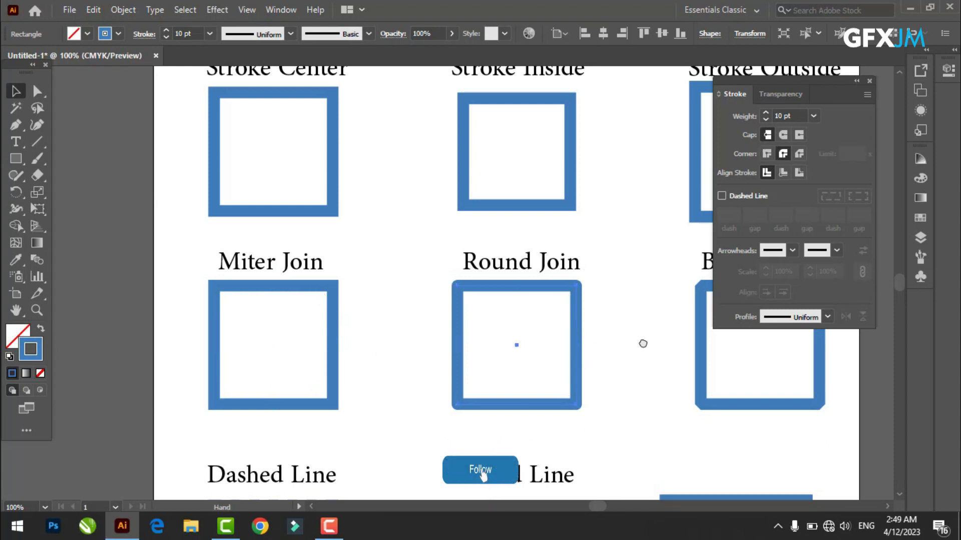
pyautogui.hscroll(5, 537, 347)
pyautogui.scroll(2, 440, 322)
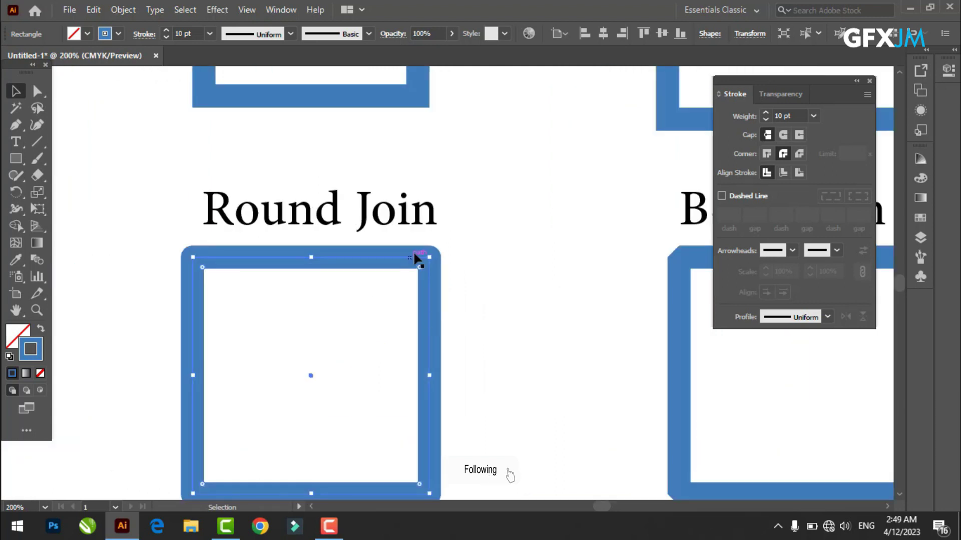
pyautogui.hscroll(-6, 326, 324)
pyautogui.hscroll(-5, 365, 300)
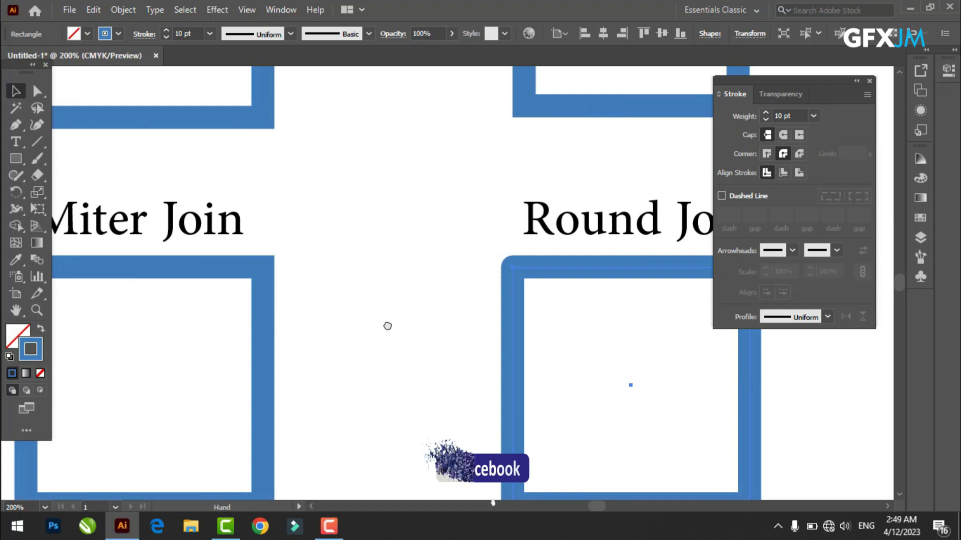
pyautogui.hscroll(6, 386, 326)
pyautogui.hscroll(3, 421, 333)
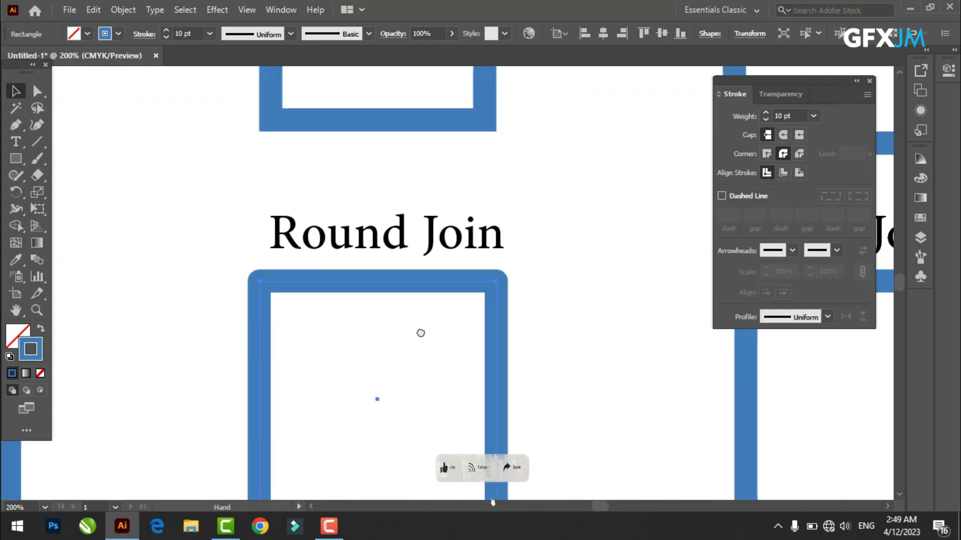
pyautogui.scroll(-3, 427, 273)
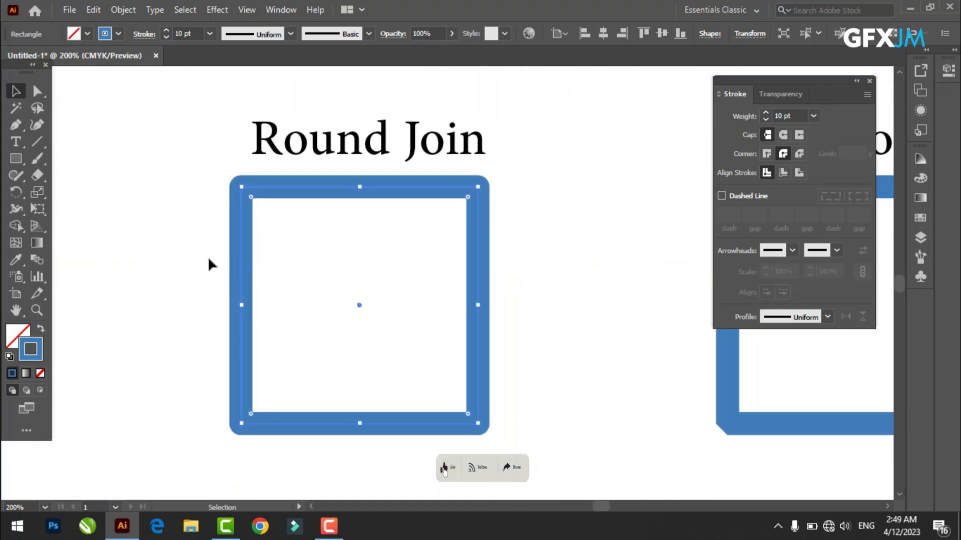
pyautogui.moveTo(212, 264); pyautogui.dragTo(397, 289)
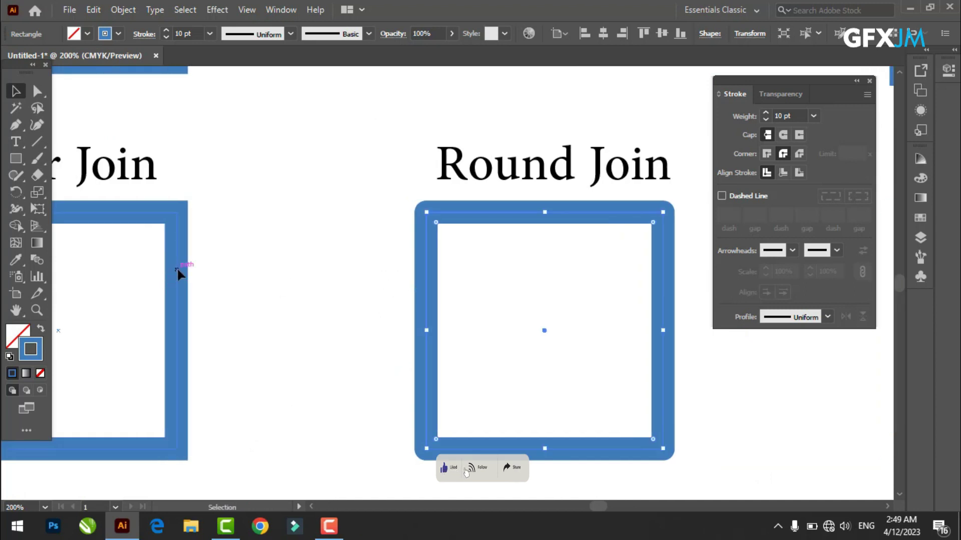
pyautogui.click(179, 273)
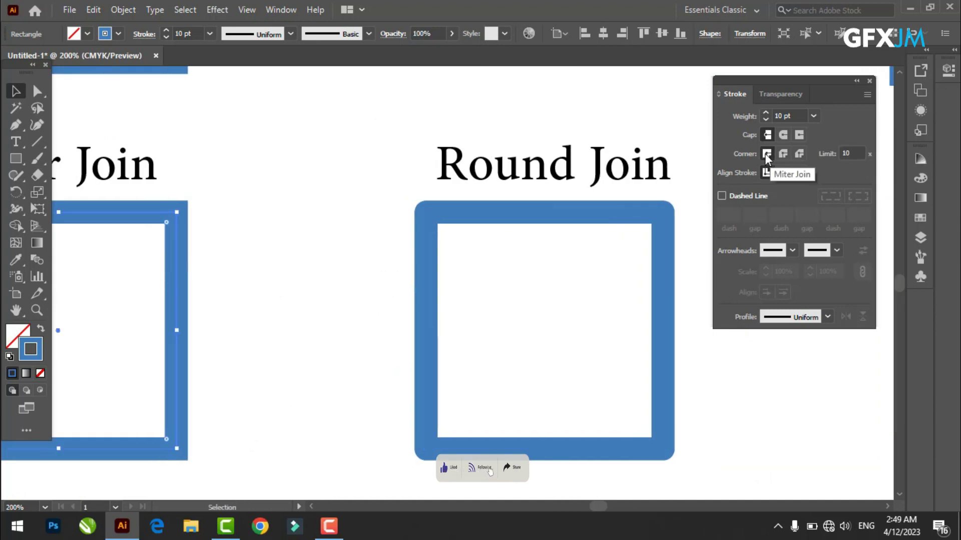
pyautogui.click(665, 335)
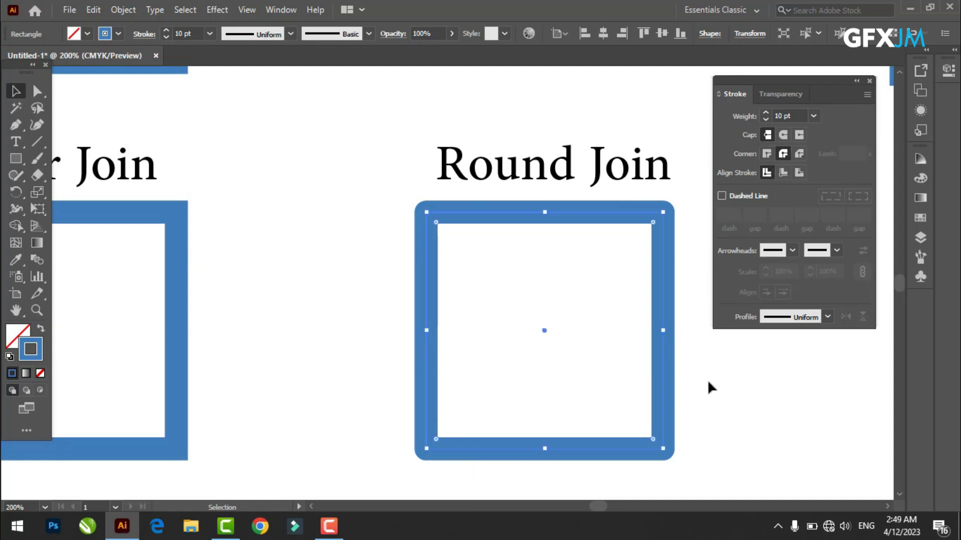
pyautogui.moveTo(713, 383); pyautogui.dragTo(645, 361)
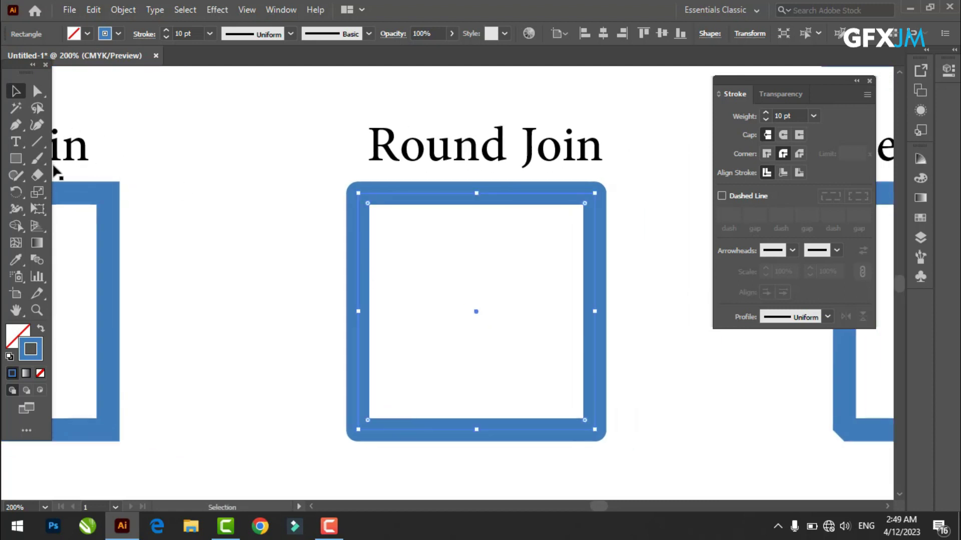
pyautogui.moveTo(18, 162); pyautogui.dragTo(75, 174)
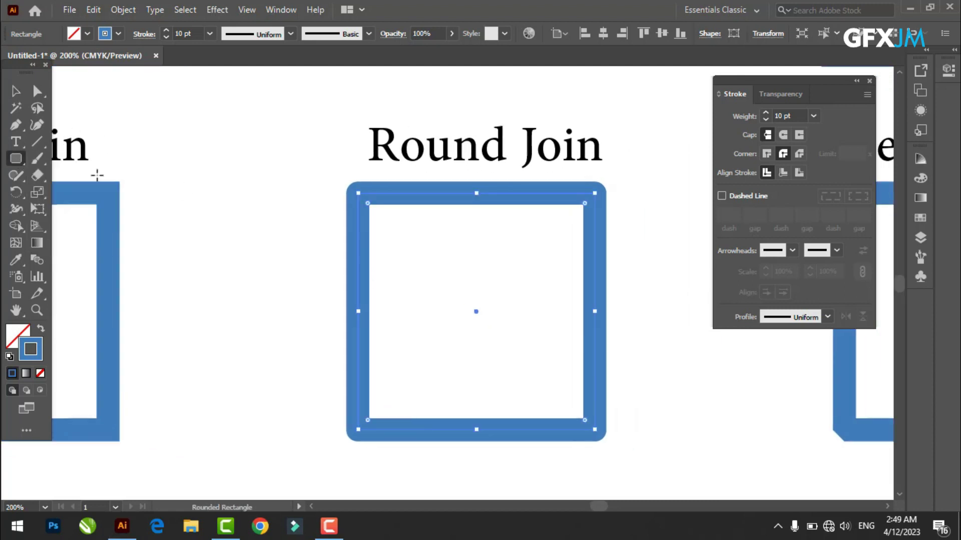
pyautogui.moveTo(188, 147); pyautogui.dragTo(339, 249)
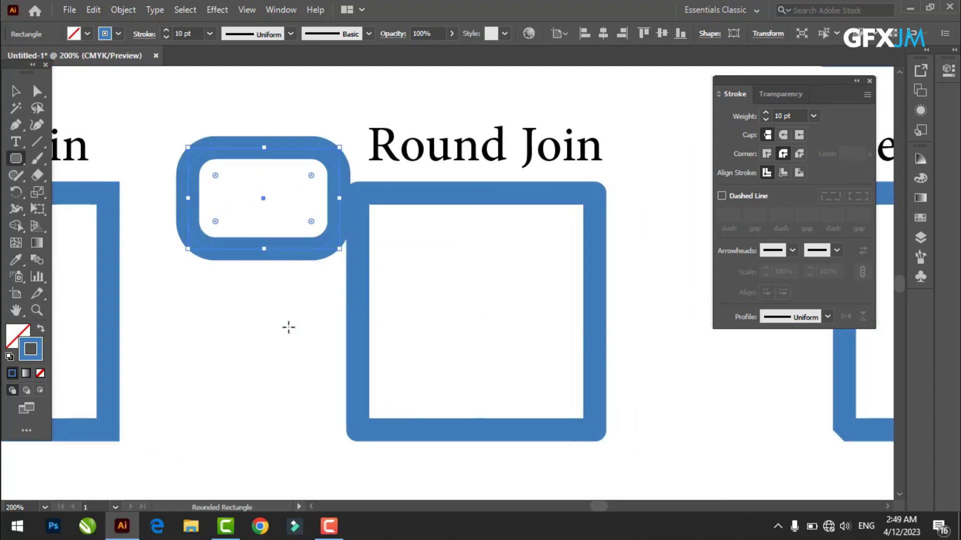
pyautogui.hotkey('ctrl', 'z')
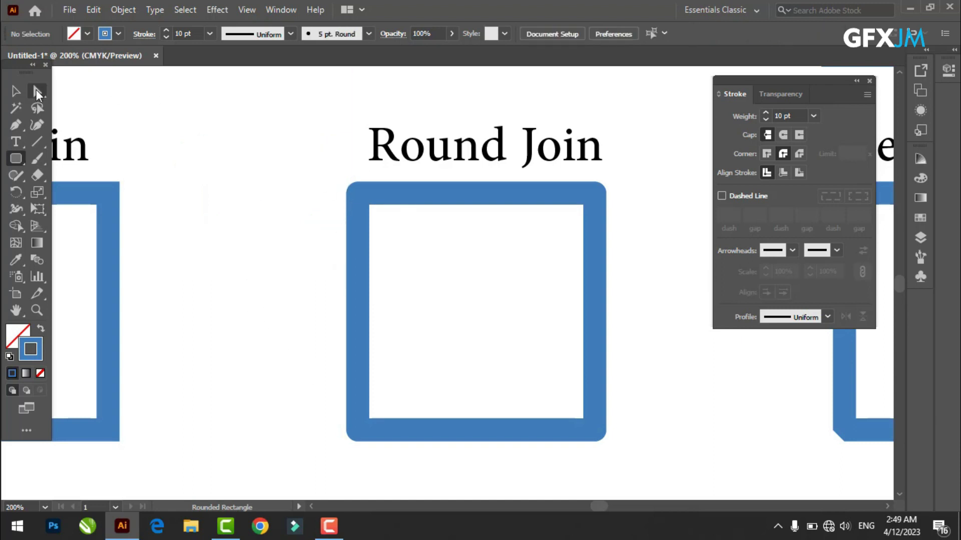
pyautogui.click(15, 91)
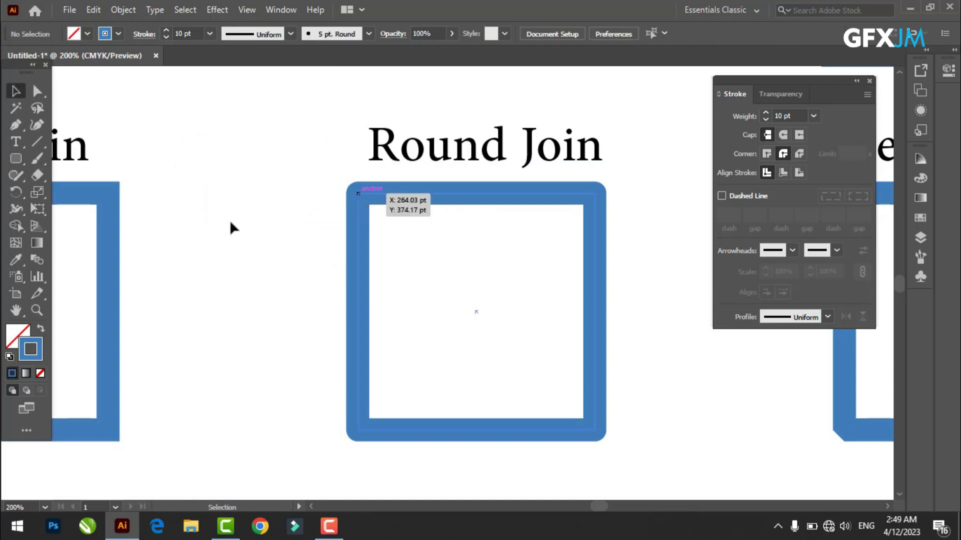
pyautogui.click(16, 159)
pyautogui.moveTo(18, 162); pyautogui.dragTo(95, 160)
pyautogui.moveTo(111, 107); pyautogui.dragTo(255, 176)
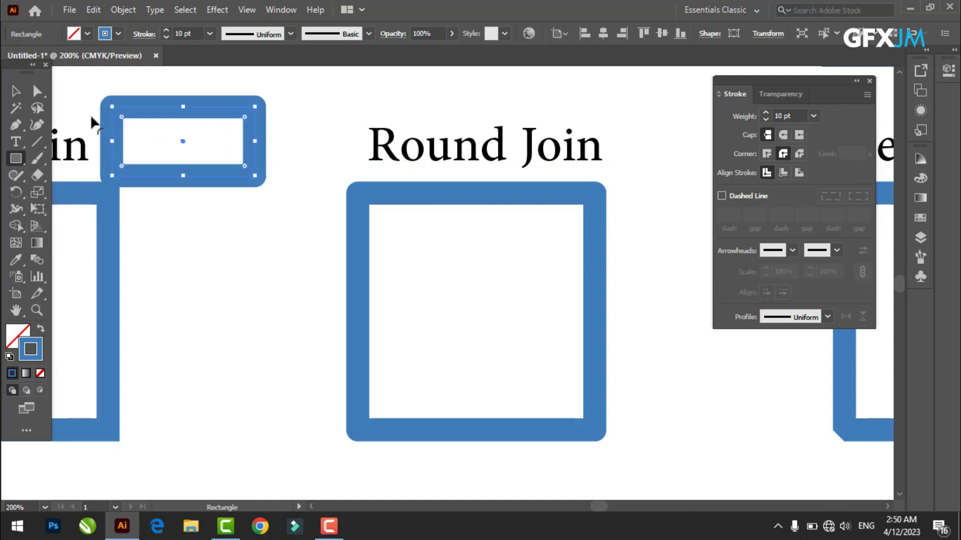
pyautogui.click(44, 91)
pyautogui.moveTo(244, 121); pyautogui.dragTo(234, 129)
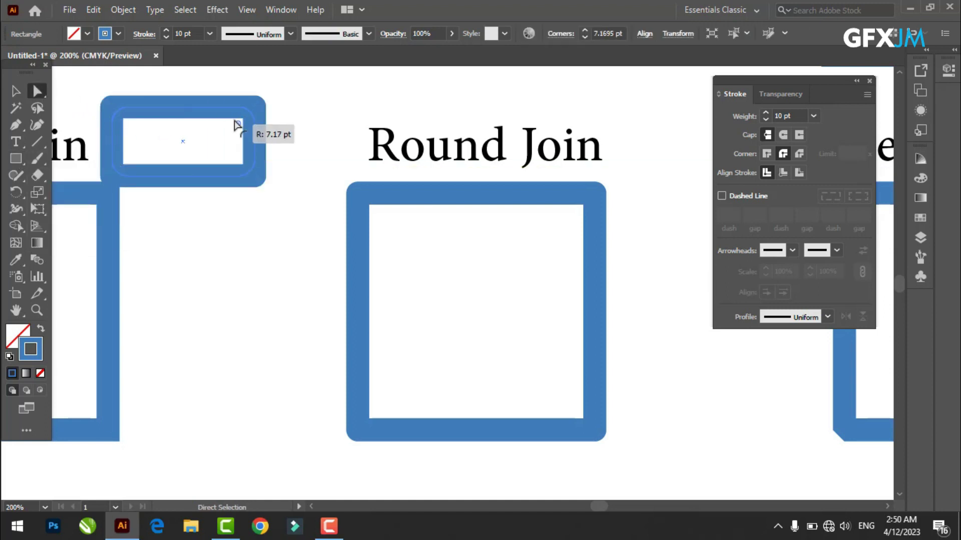
pyautogui.click(247, 205)
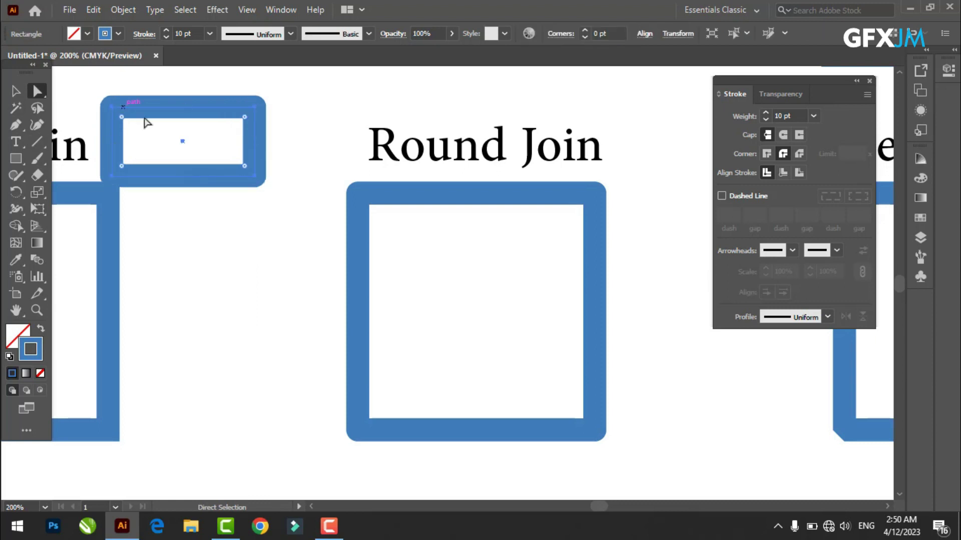
pyautogui.press('Delete')
pyautogui.click(14, 92)
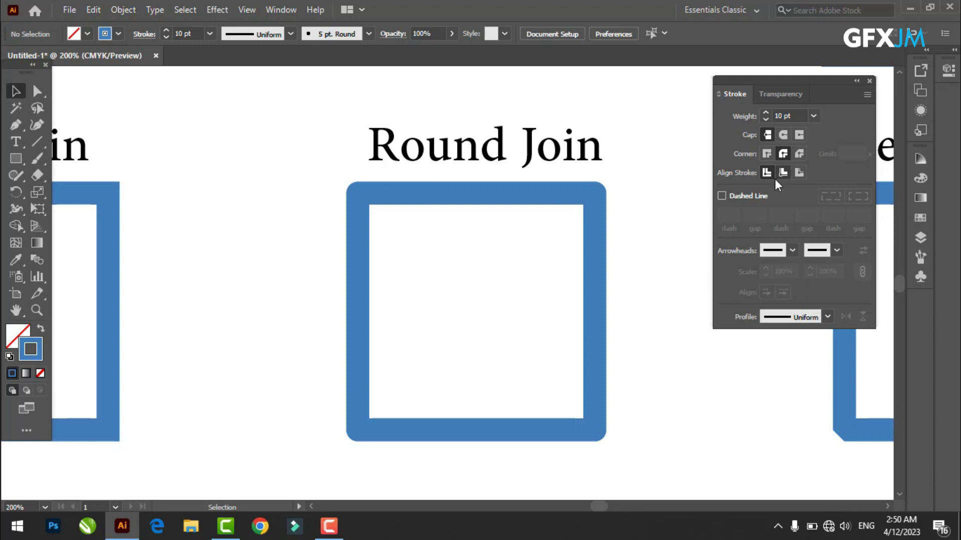
# Pan to the Bevel Join square and select it to inspect its clipped corners.
pyautogui.press('space')
pyautogui.moveTo(680, 273); pyautogui.dragTo(552, 274)
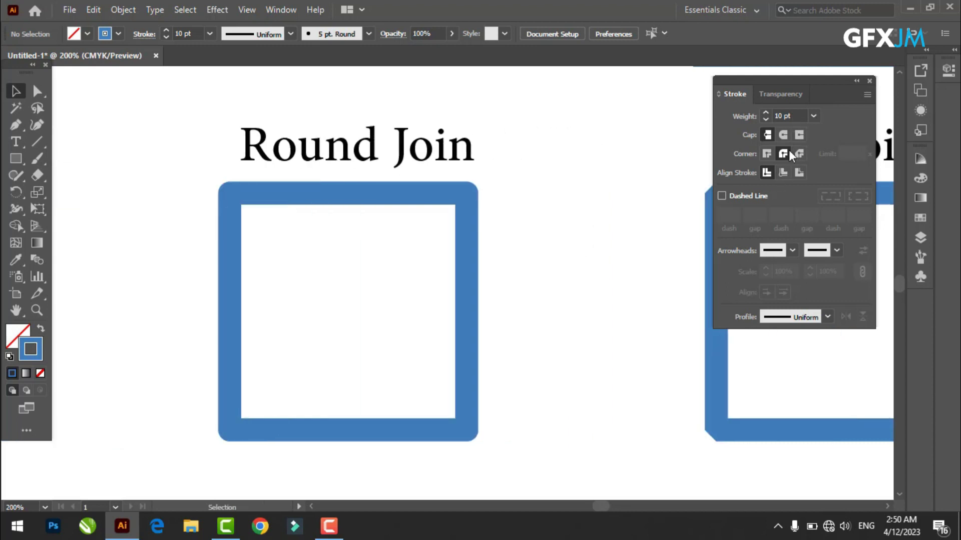
pyautogui.press('space')
pyautogui.moveTo(594, 236); pyautogui.dragTo(435, 148)
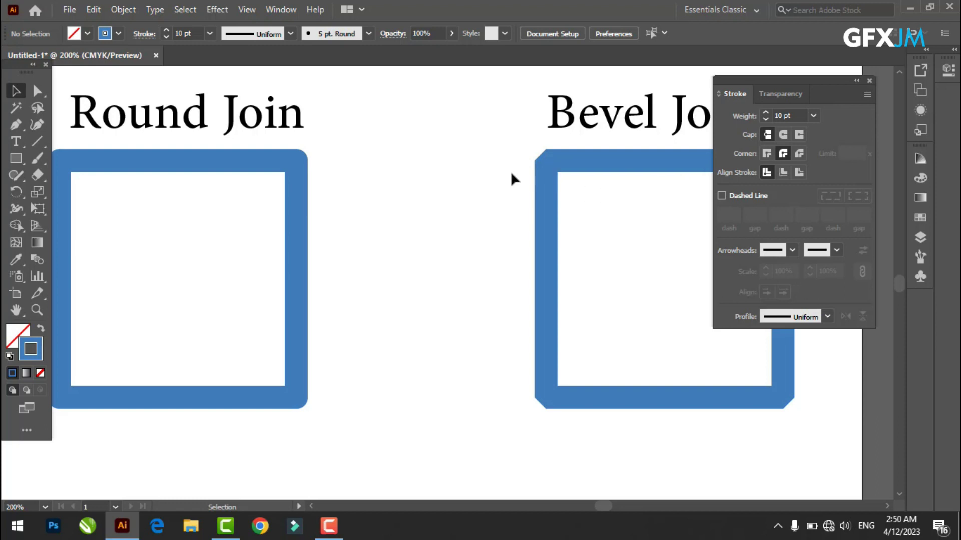
pyautogui.click(551, 186)
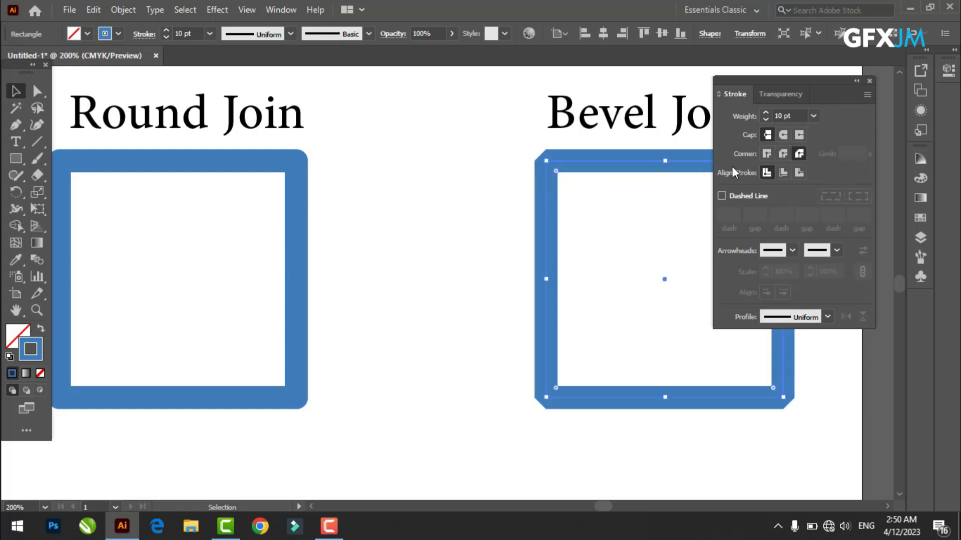
pyautogui.scroll(2, 562, 150)
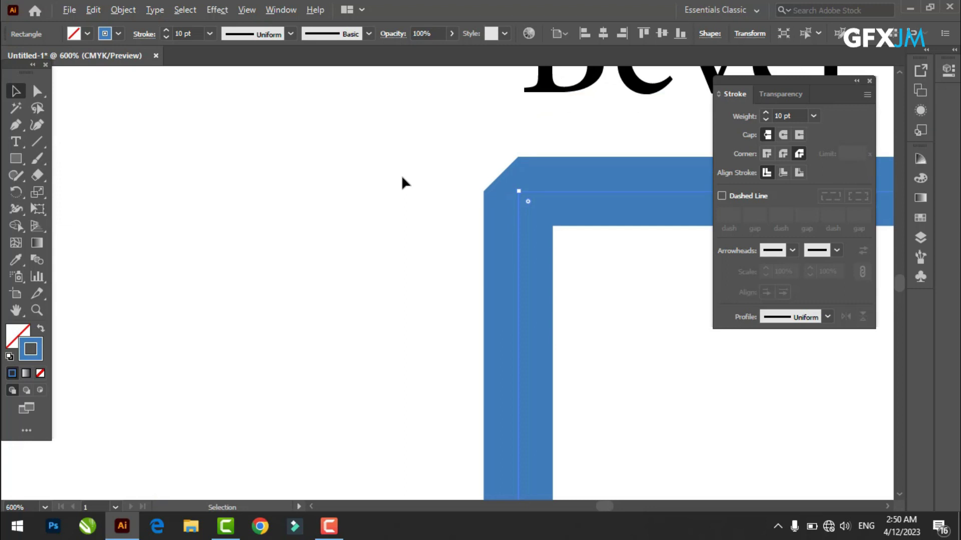
pyautogui.hotkey('ctrl', '-')
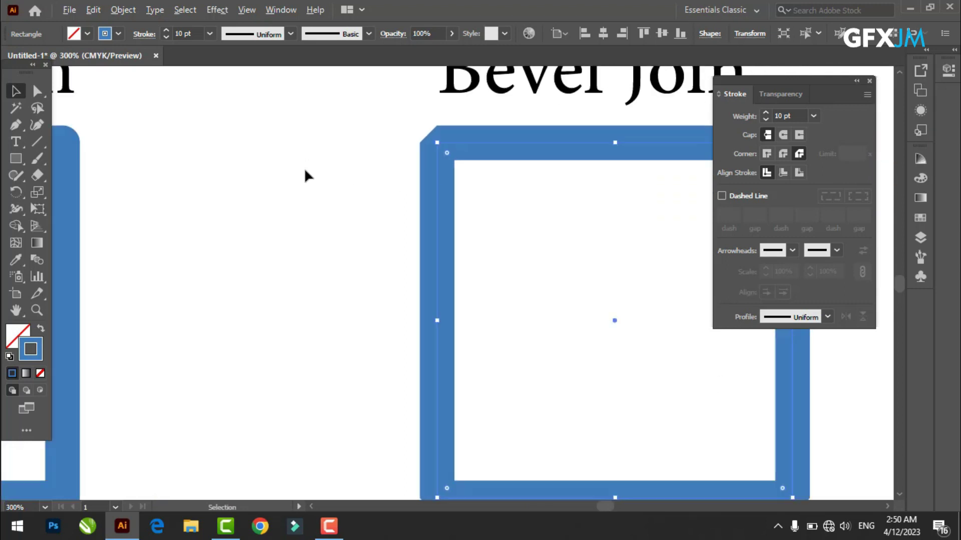
pyautogui.hotkey('ctrl', '-')
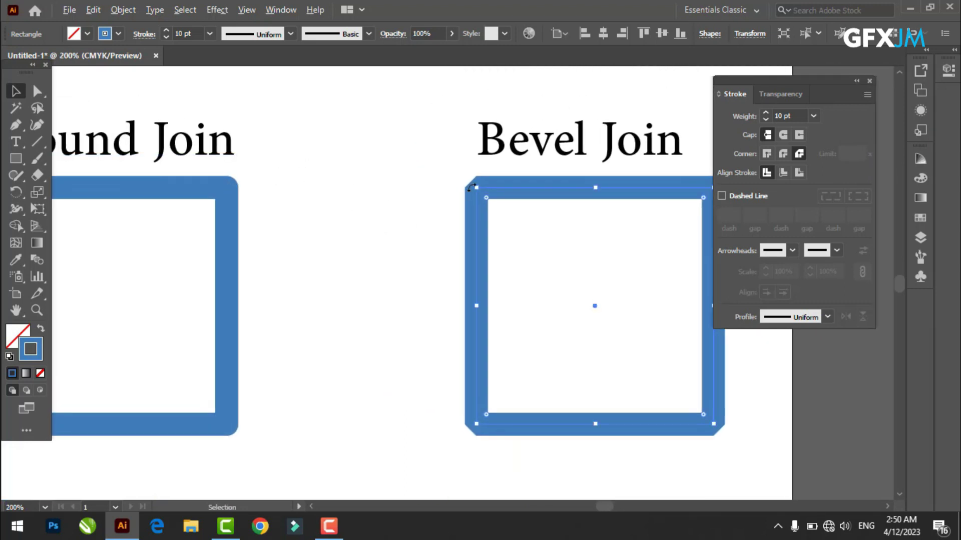
# Zoom out and recentre to view the whole artboard including the lower sample row.
pyautogui.scroll(2, 471, 187)
pyautogui.scroll(2, 470, 185)
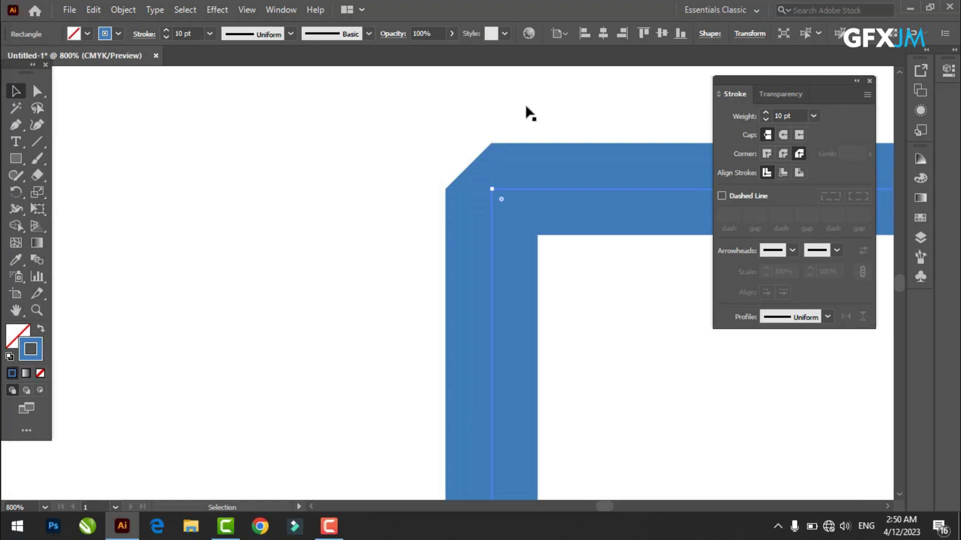
pyautogui.scroll(-5, 425, 219)
pyautogui.moveTo(393, 284); pyautogui.dragTo(401, 260)
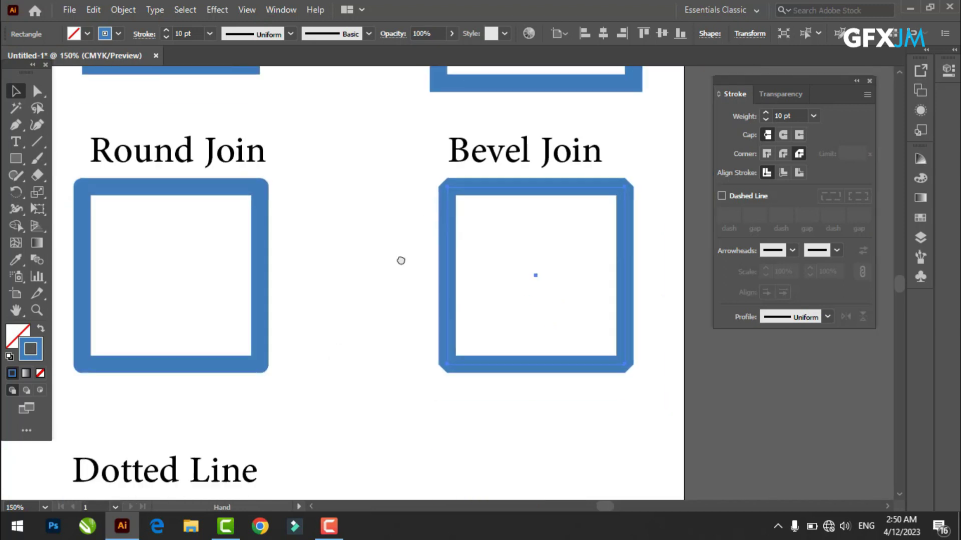
pyautogui.scroll(-3, 422, 254)
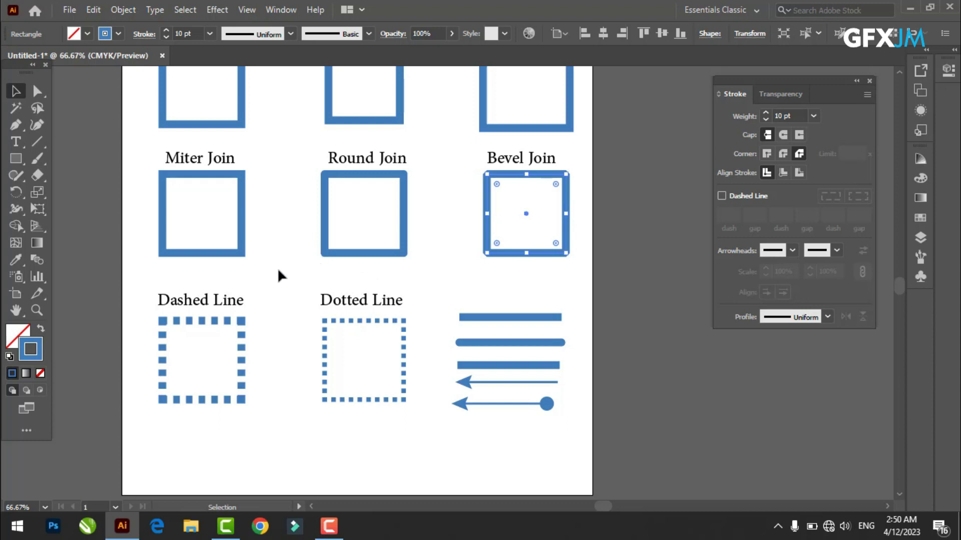
pyautogui.moveTo(272, 283); pyautogui.dragTo(358, 208)
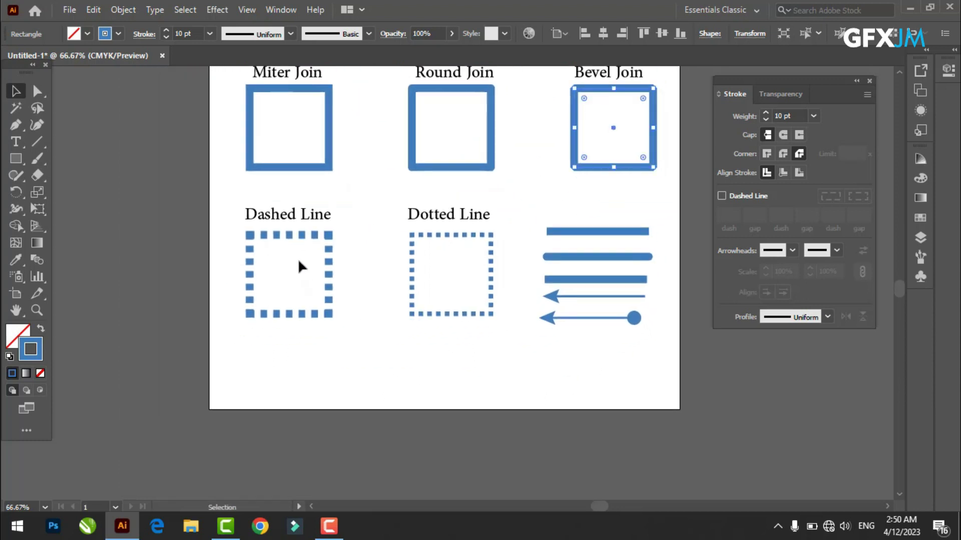
# Draw a test rectangle below the Dashed Line square and toggle its dashed stroke off and on.
pyautogui.click(316, 239)
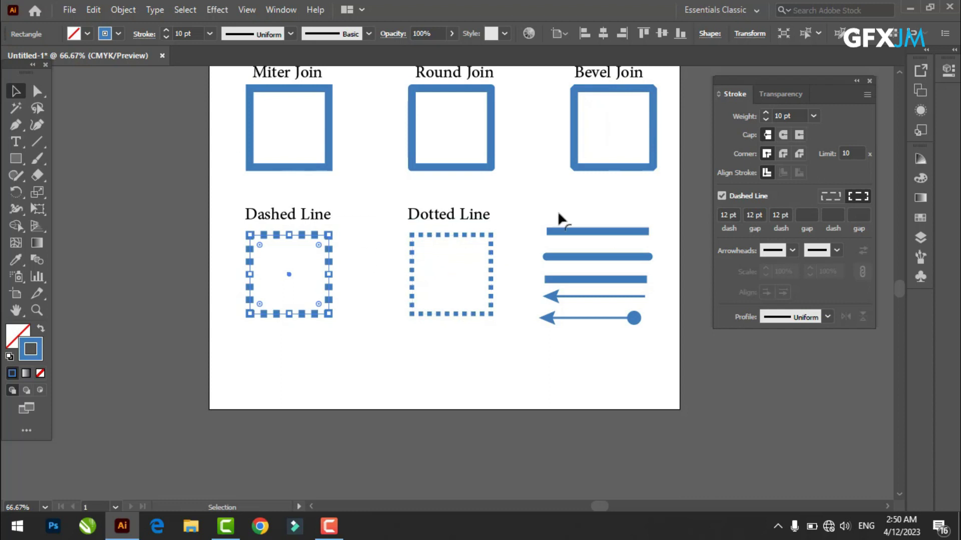
pyautogui.click(15, 158)
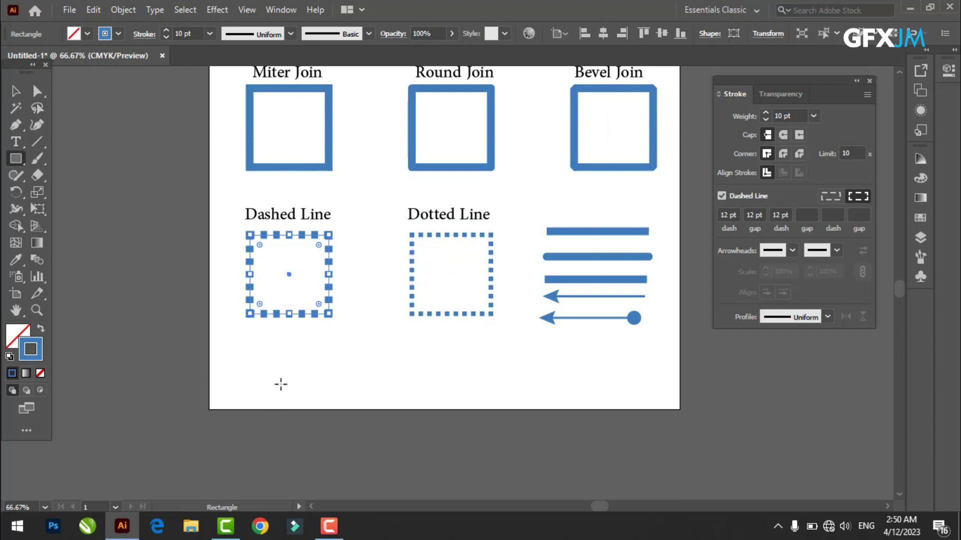
pyautogui.moveTo(289, 345); pyautogui.dragTo(407, 464)
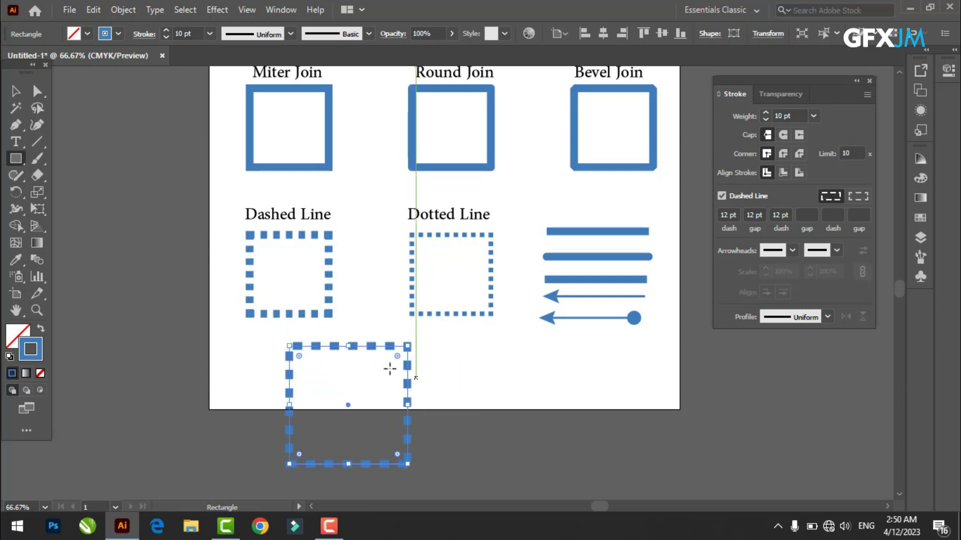
pyautogui.click(721, 196)
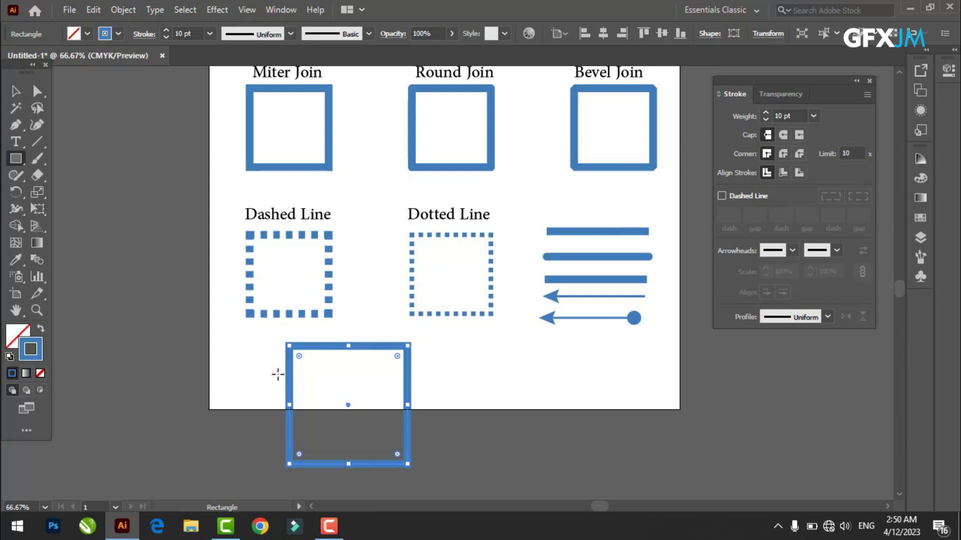
pyautogui.scroll(-2, 300, 372)
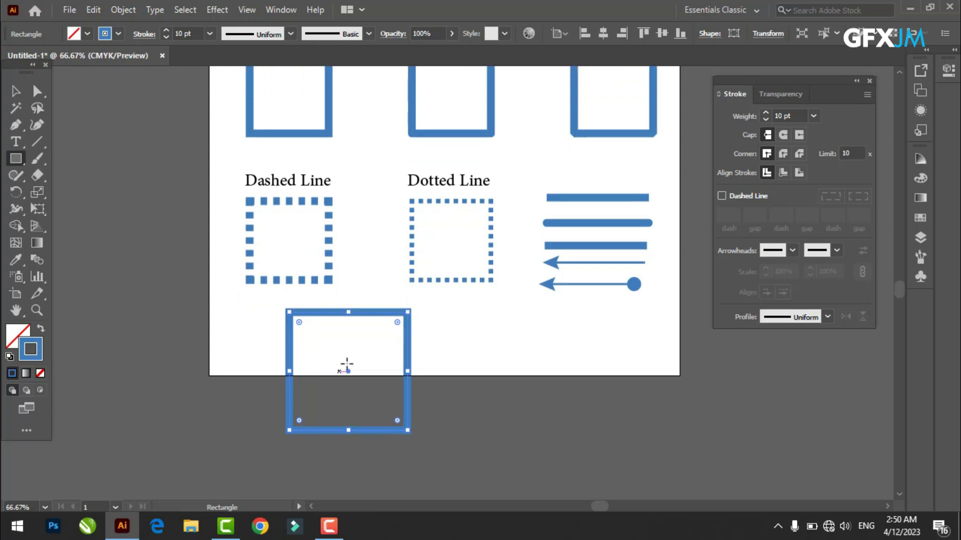
pyautogui.click(721, 196)
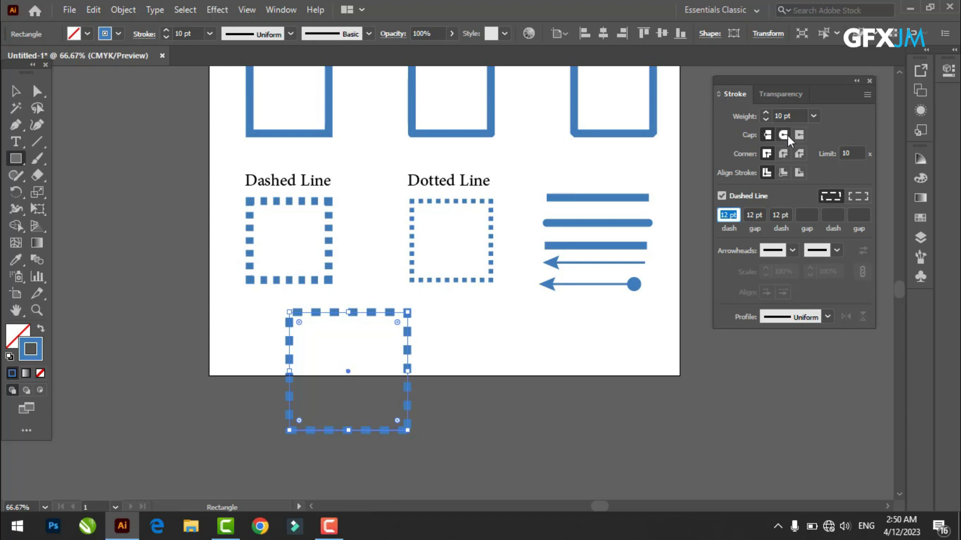
# Set the dash pattern to 10 pt dash, 1 pt gap, 5 pt dash, then delete the test rectangle.
pyautogui.click(763, 216)
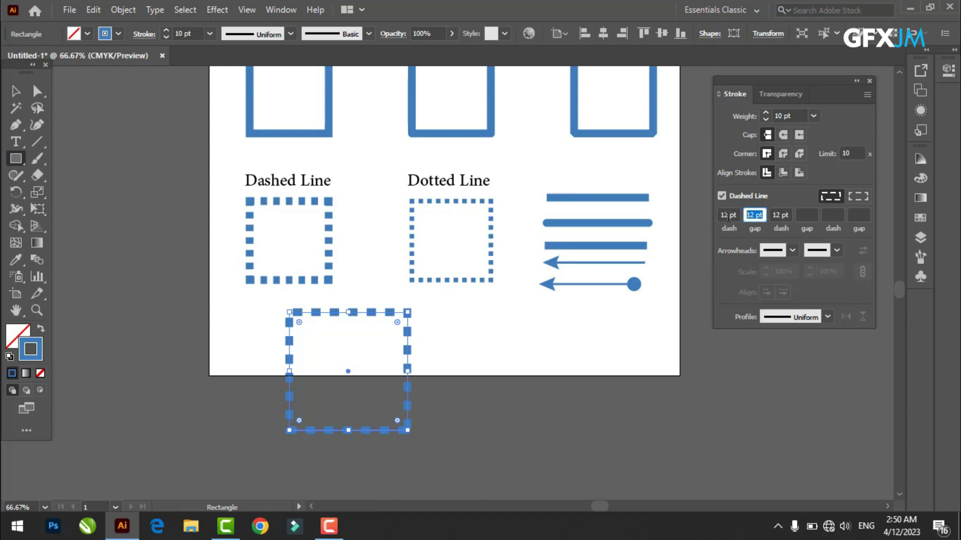
pyautogui.write('1')
pyautogui.click(789, 210)
pyautogui.write('2')
pyautogui.click(511, 363)
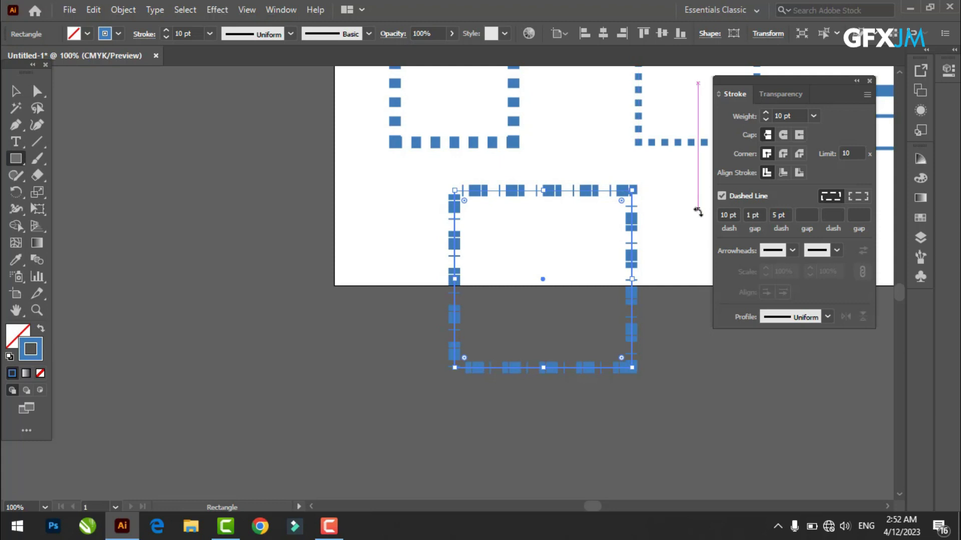
pyautogui.scroll(2, 669, 206)
pyautogui.scroll(3, 646, 301)
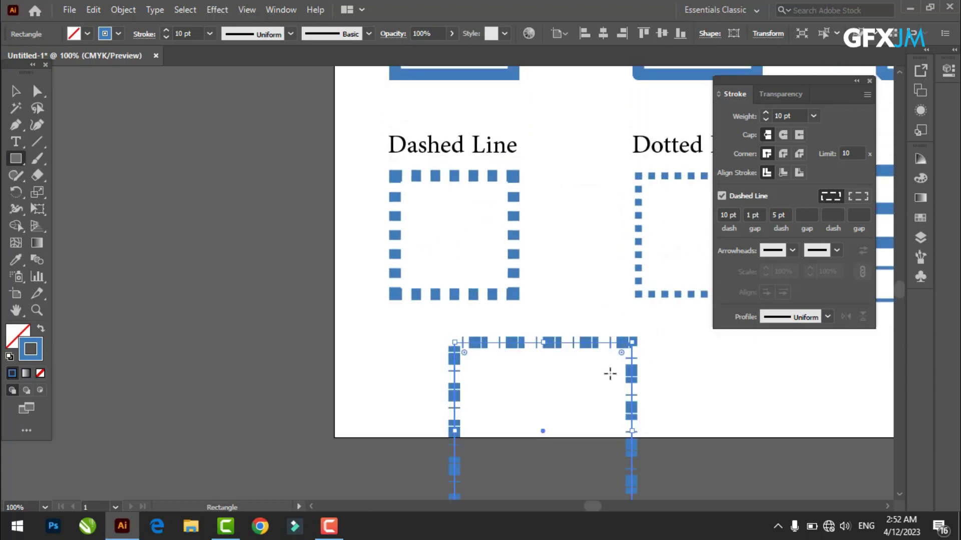
pyautogui.press('Delete')
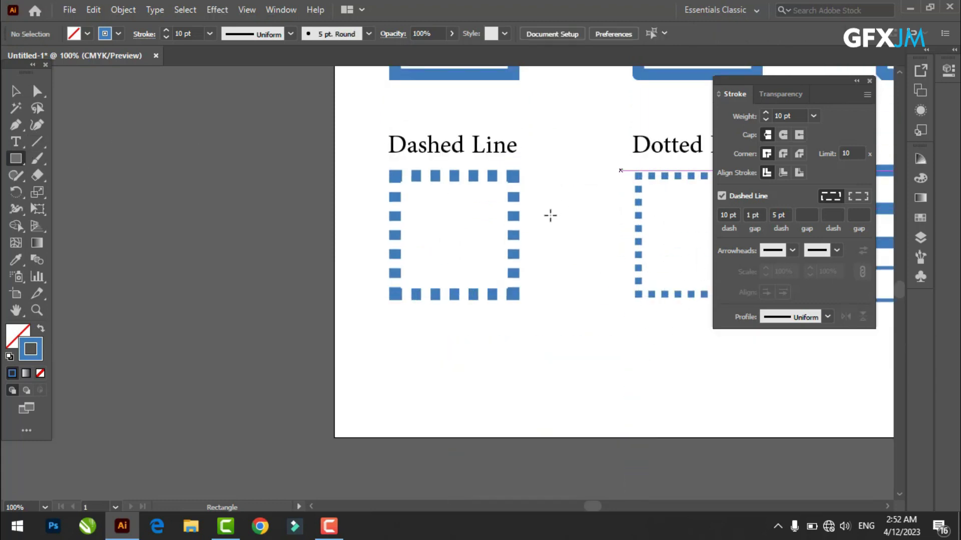
pyautogui.hscroll(4, 501, 280)
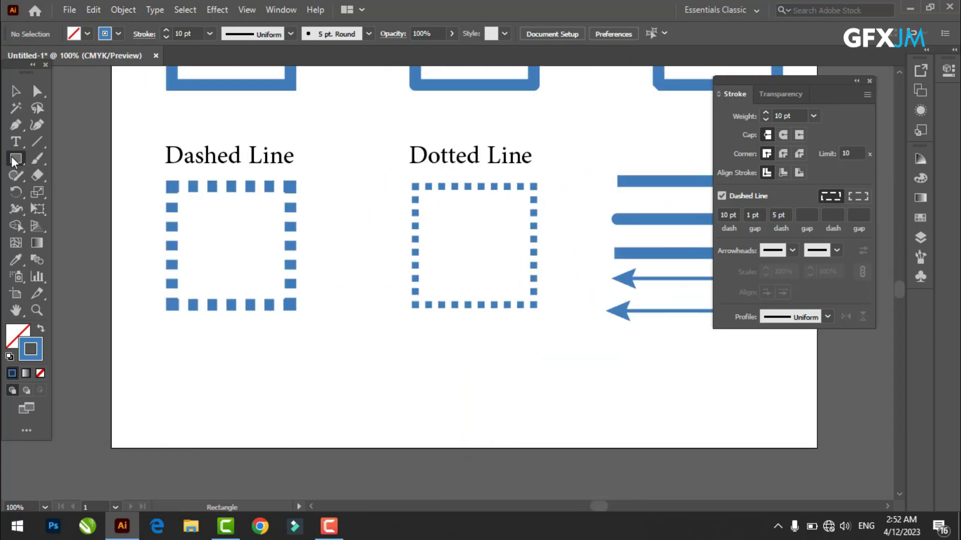
# Draw a square below the samples with 3 pt stroke weight, clearing the extra dash and gap.
pyautogui.moveTo(333, 331); pyautogui.dragTo(438, 408)
pyautogui.click(729, 215)
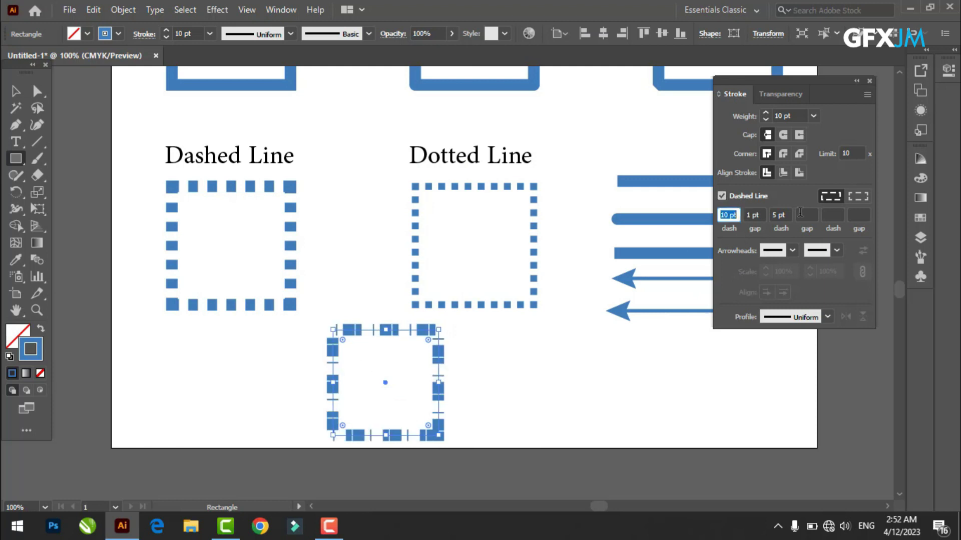
pyautogui.click(784, 216)
pyautogui.press('BackSpace')
pyautogui.click(754, 215)
pyautogui.press('BackSpace')
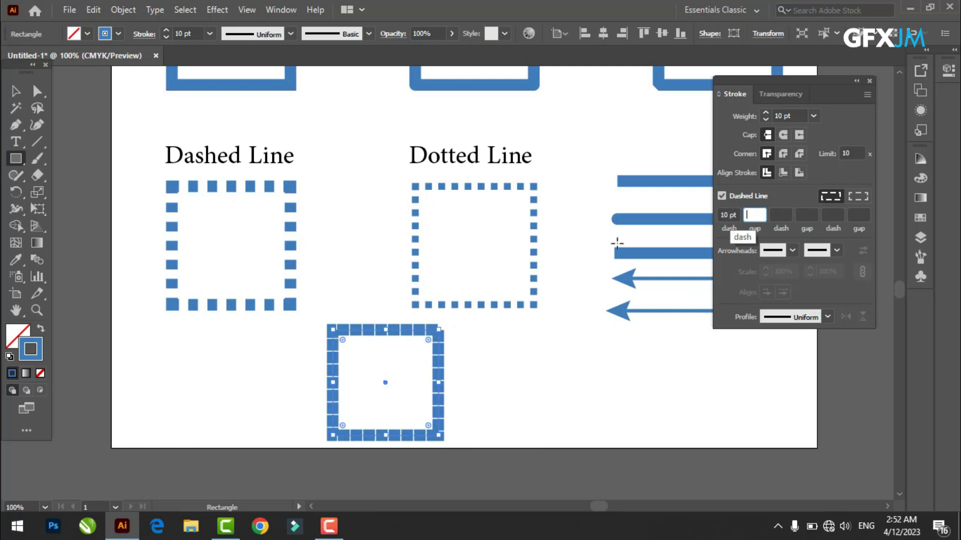
pyautogui.click(794, 116)
pyautogui.write('3')
pyautogui.press('Return')
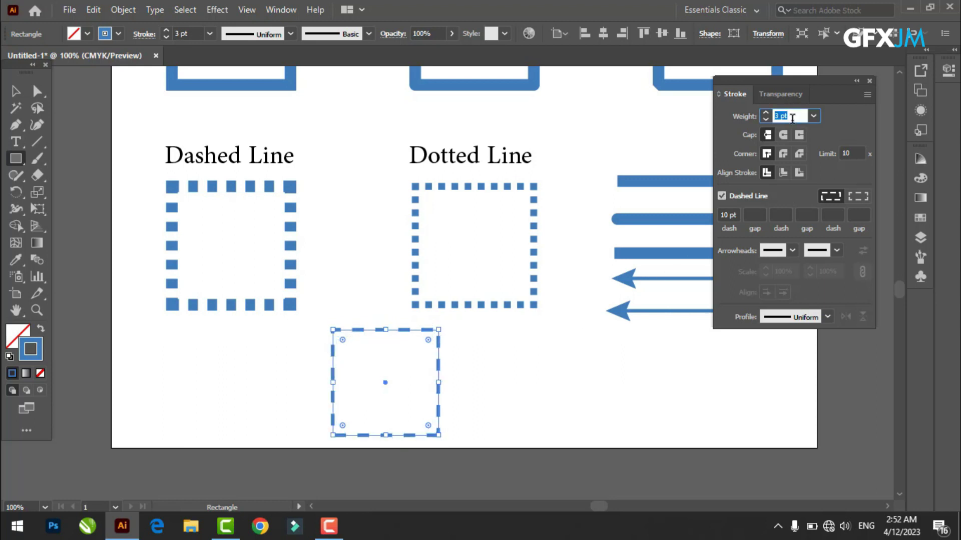
pyautogui.click(488, 388)
pyautogui.press('Escape')
# Set the square's first dash length to 3 pt for dot-like dashes.
pyautogui.scroll(2, 353, 333)
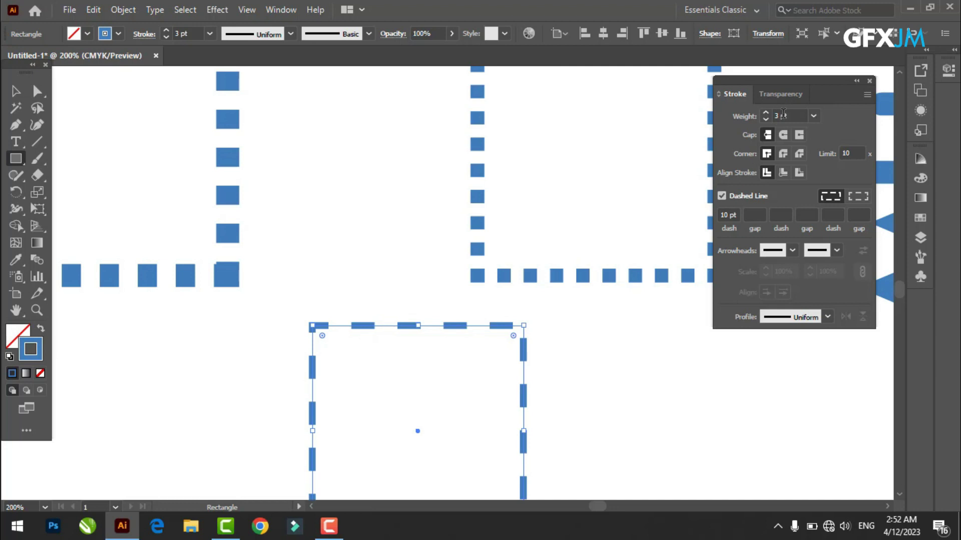
pyautogui.click(736, 212)
pyautogui.write('7')
pyautogui.press('Return')
pyautogui.write('3')
pyautogui.press('Return')
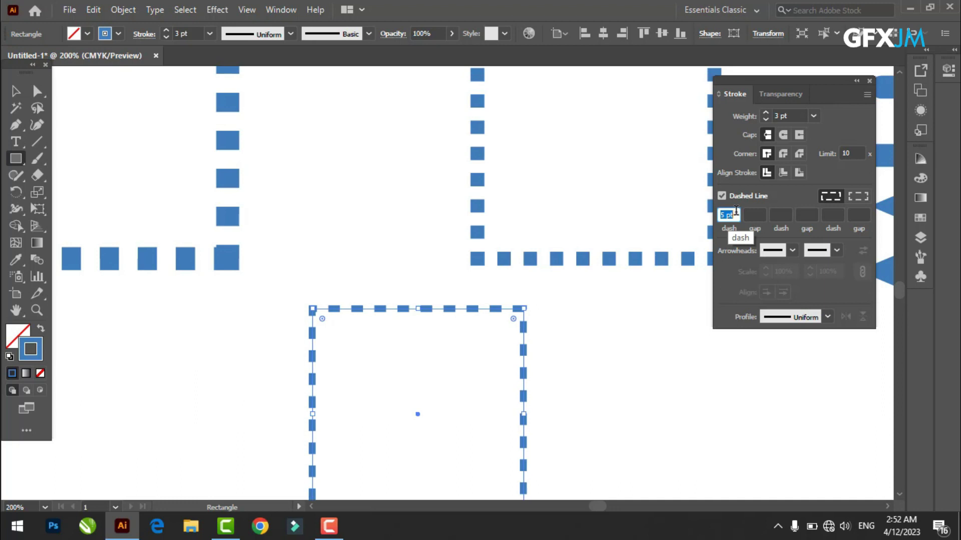
# Cancel the Rectangle prompt and align the square's dashes to corners and path ends.
pyautogui.click(436, 348)
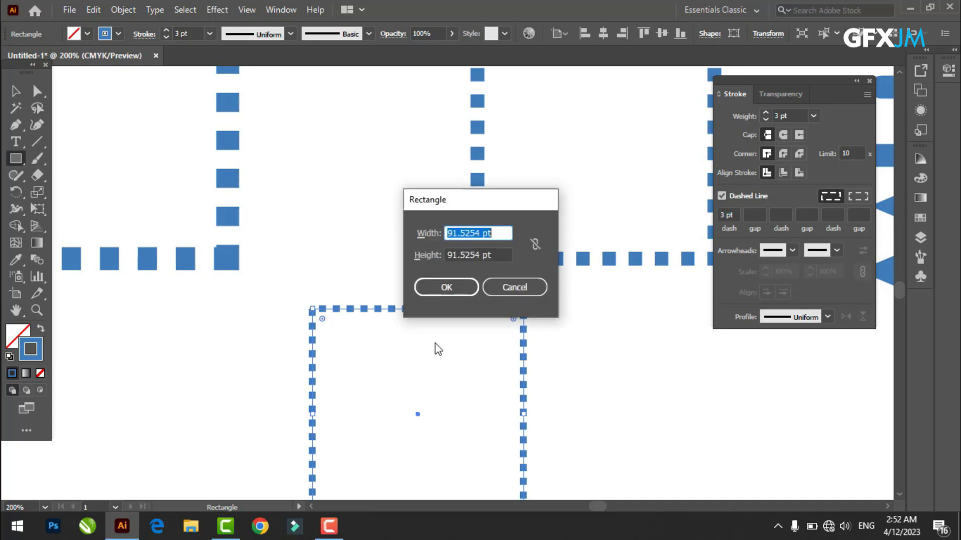
pyautogui.click(510, 287)
pyautogui.scroll(-1, 332, 345)
pyautogui.scroll(-1, 333, 346)
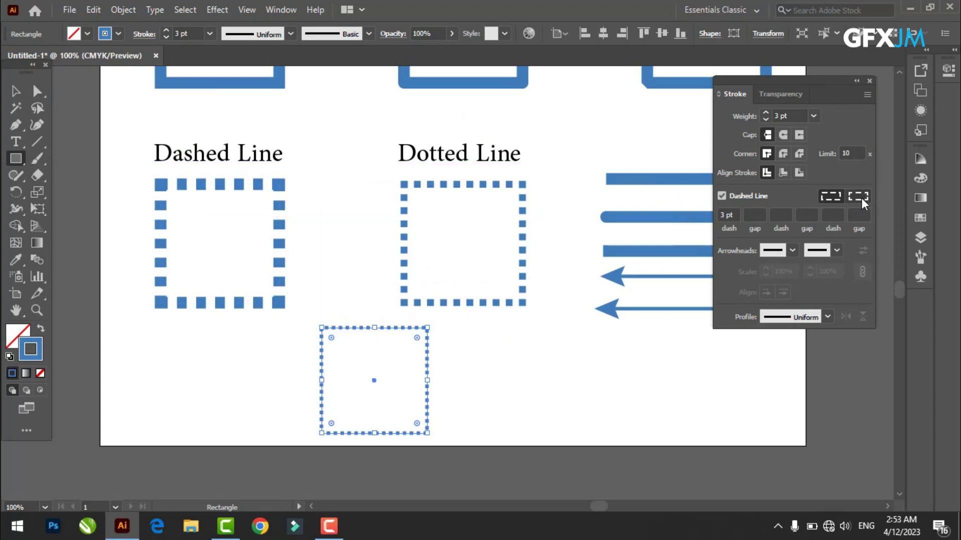
pyautogui.scroll(1, 165, 393)
pyautogui.scroll(2, 400, 325)
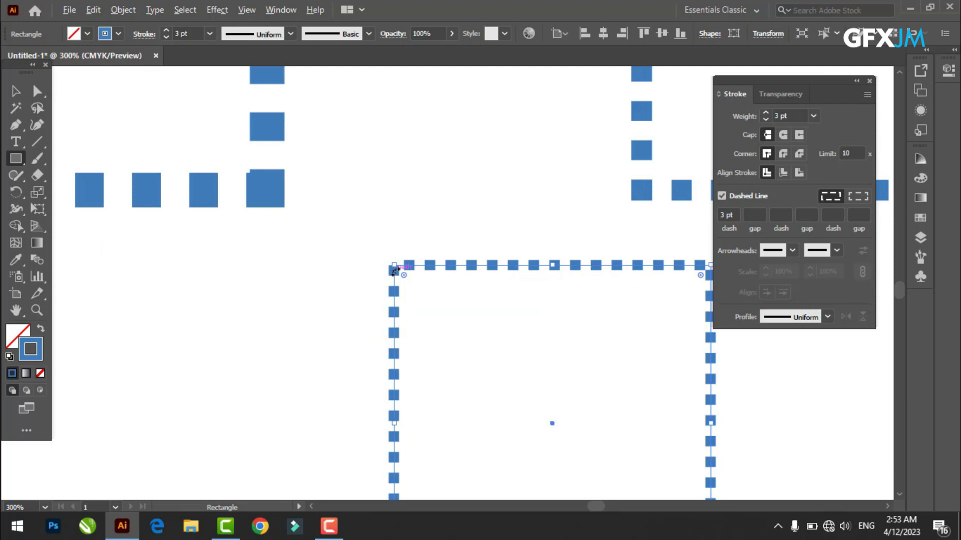
pyautogui.scroll(2, 394, 270)
pyautogui.scroll(2, 393, 343)
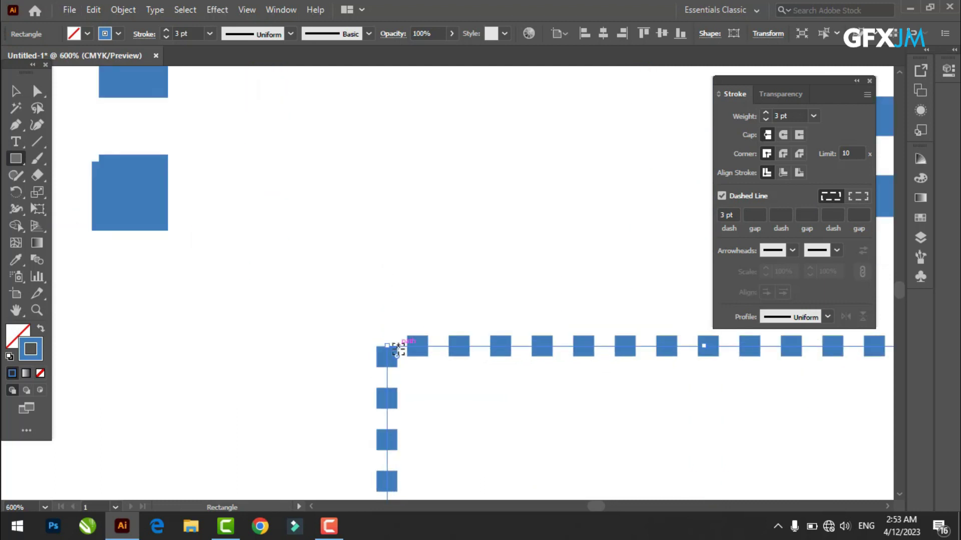
pyautogui.scroll(1, 370, 346)
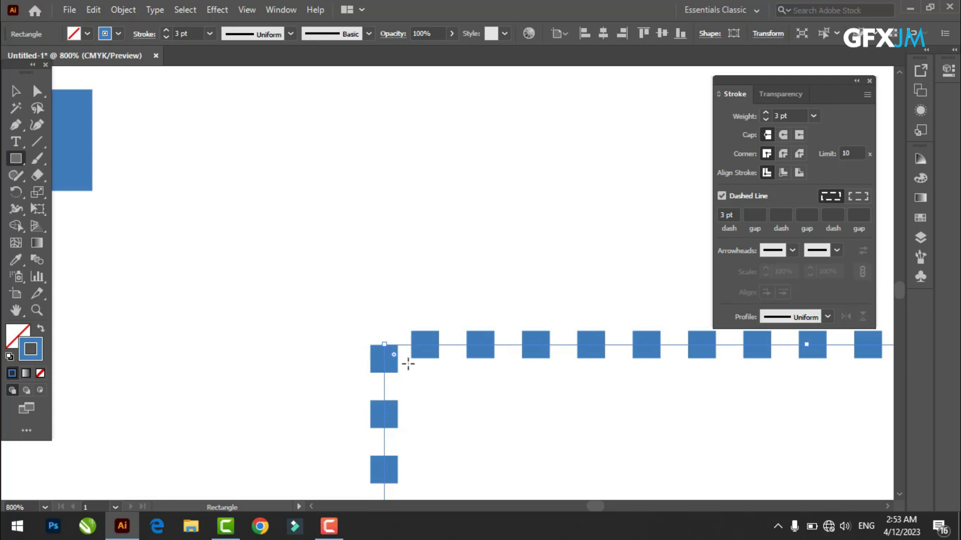
pyautogui.click(851, 197)
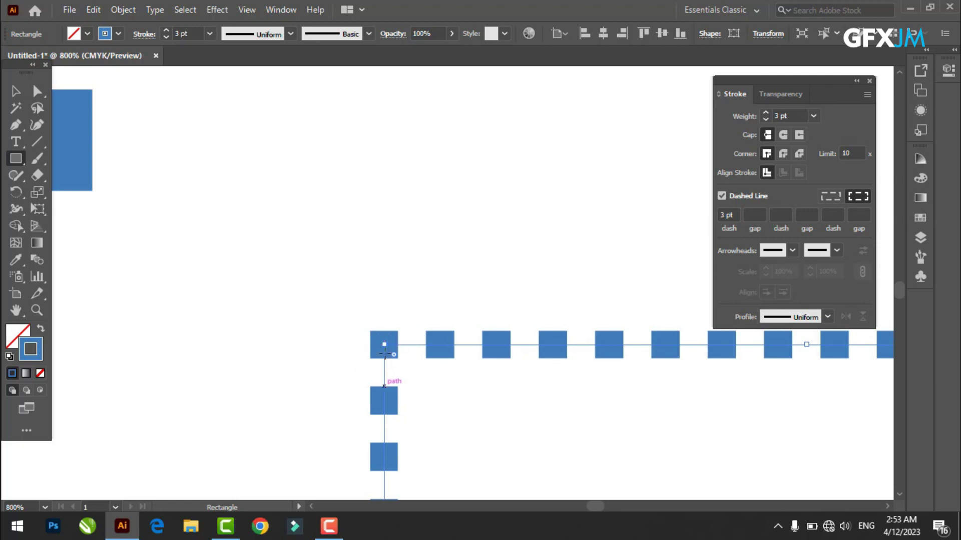
# Zoom out and pan to the Dotted Line sample and arrow examples.
pyautogui.scroll(-1, 496, 348)
pyautogui.scroll(-1, 496, 347)
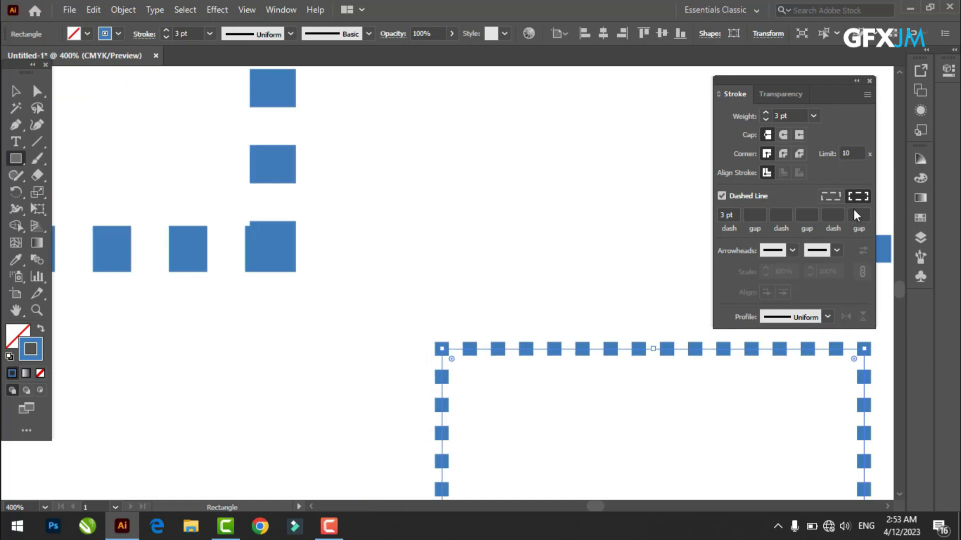
pyautogui.scroll(-3, 629, 380)
pyautogui.moveTo(628, 380)
pyautogui.mouseDown()
pyautogui.moveTo(569, 382)
pyautogui.moveTo(482, 426)
pyautogui.moveTo(361, 426)
pyautogui.mouseUp()
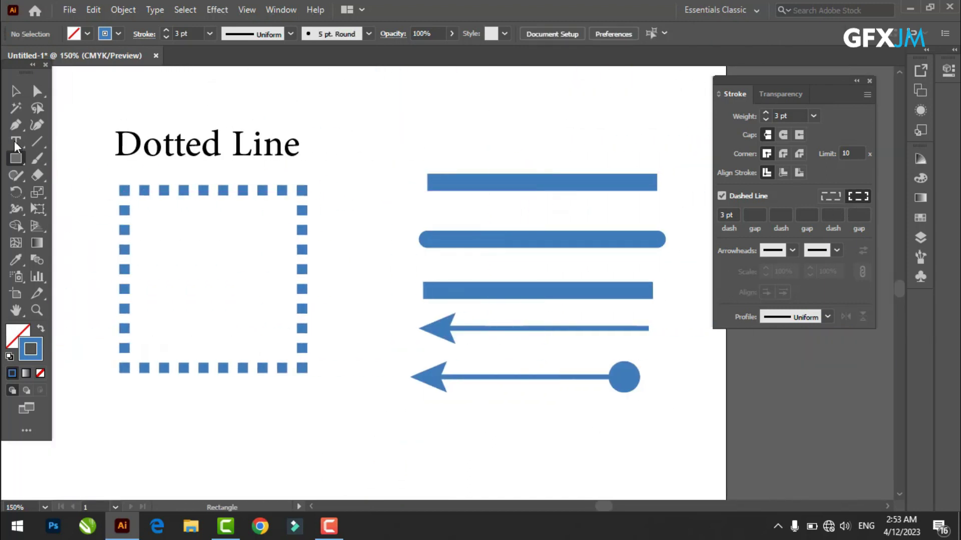
# Draw a test line above the bars with the Pen tool, delete it, and cancel the stray path.
pyautogui.click(16, 92)
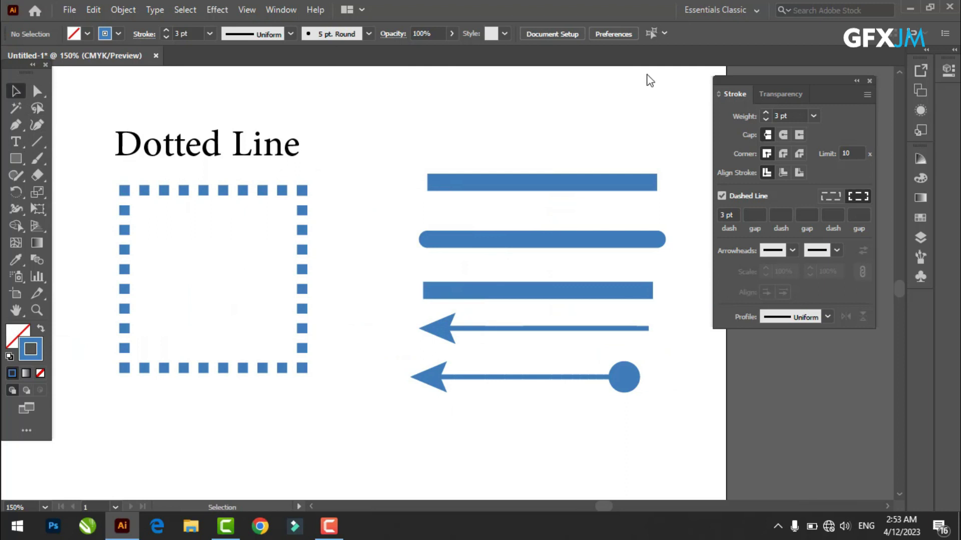
pyautogui.click(564, 187)
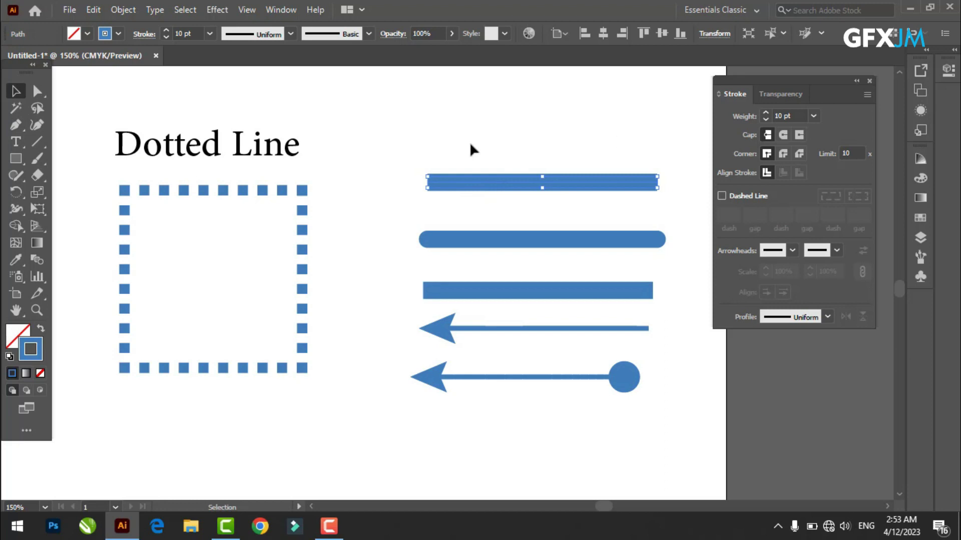
pyautogui.click(15, 125)
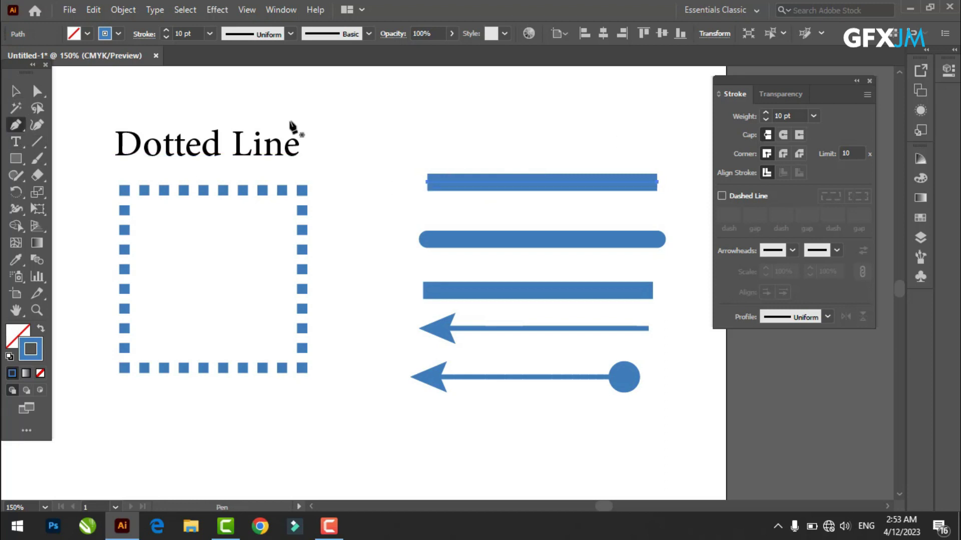
pyautogui.click(458, 140)
pyautogui.keyDown('shift'); pyautogui.click(641, 141); pyautogui.keyUp('shift')
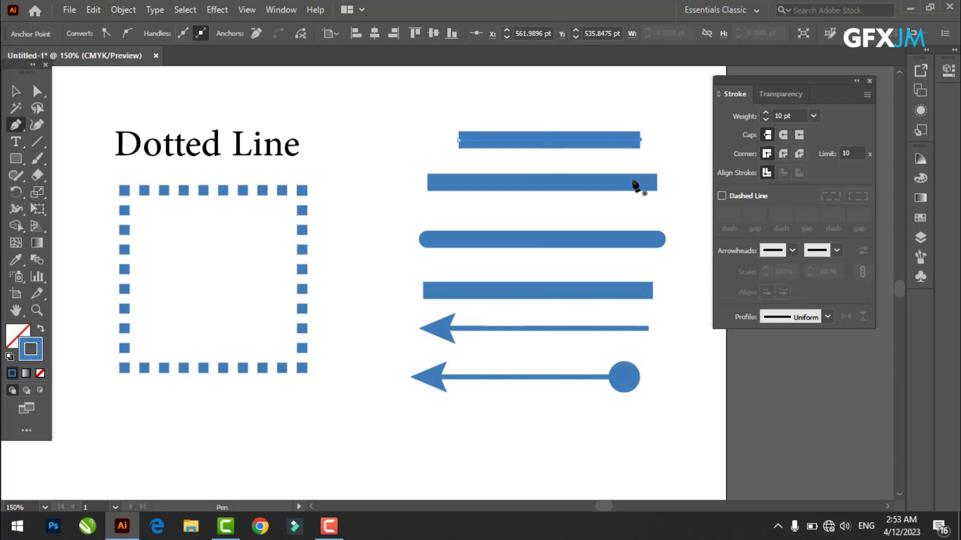
pyautogui.press('Delete')
pyautogui.click(602, 183)
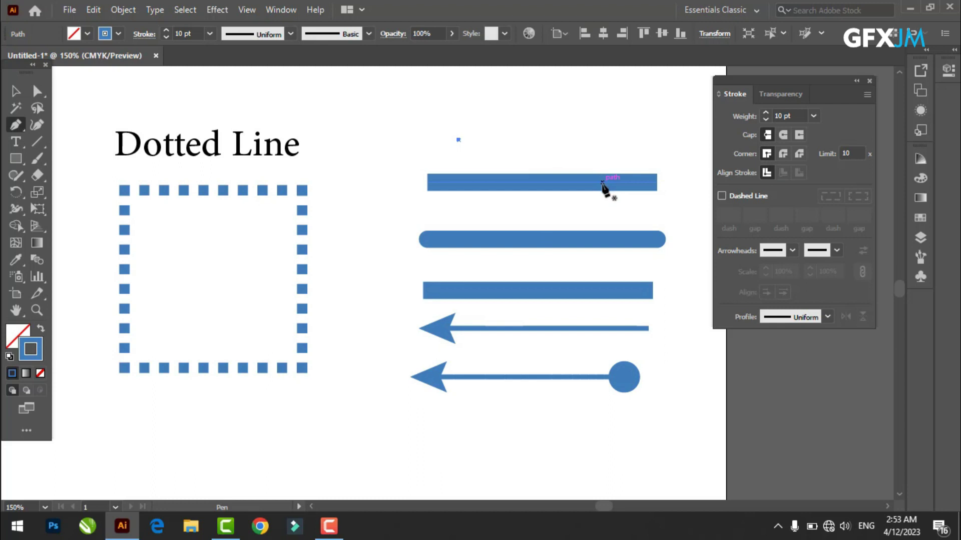
pyautogui.press('Escape')
# Select the butt-cap bar and then the round-cap bar to compare their caps.
pyautogui.click(20, 92)
pyautogui.click(604, 183)
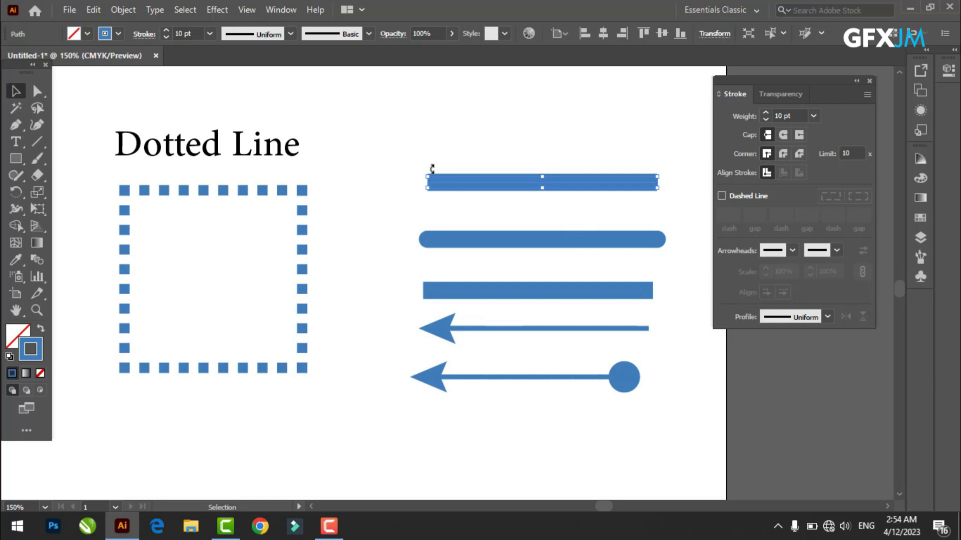
pyautogui.click(651, 145)
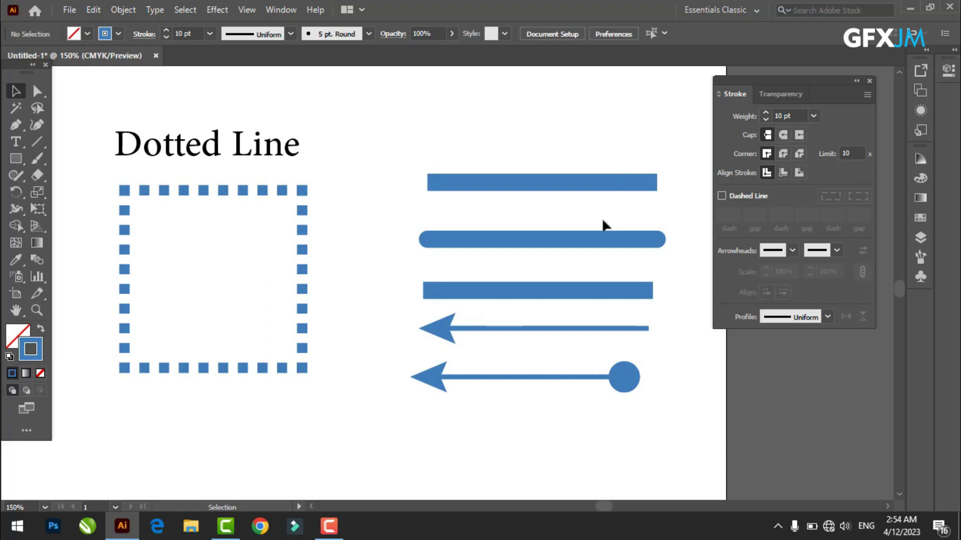
pyautogui.click(591, 185)
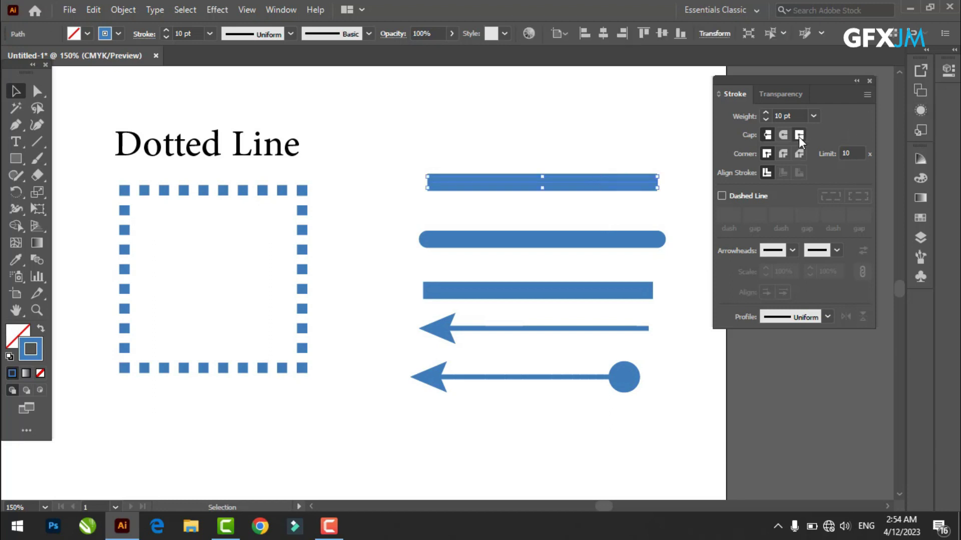
pyautogui.click(626, 244)
# Show the rulers and drag guides out to the bars' left ends.
pyautogui.click(16, 126)
pyautogui.scroll(1, 422, 194)
pyautogui.scroll(1, 422, 194)
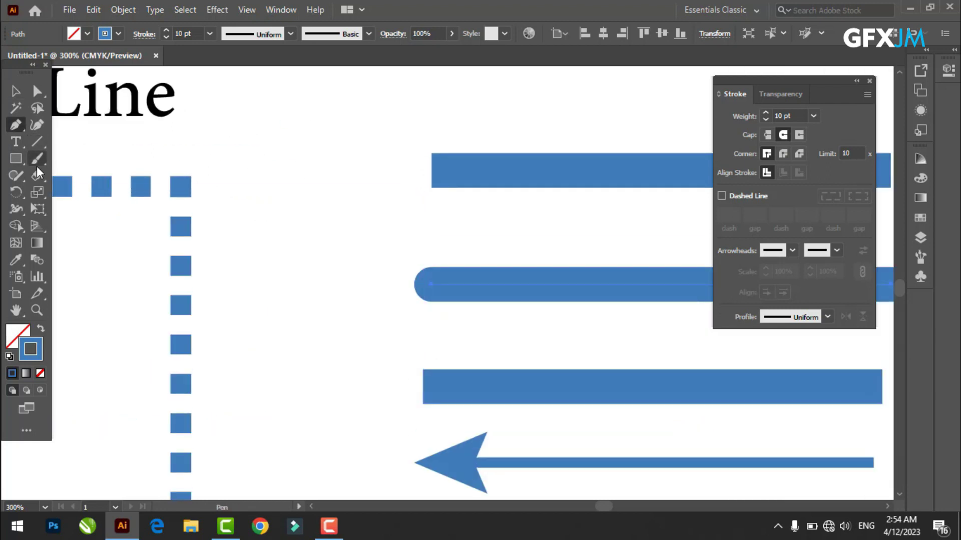
pyautogui.hotkey('ctrl', 'r')
pyautogui.moveTo(8, 460)
pyautogui.mouseDown()
pyautogui.moveTo(314, 395)
pyautogui.moveTo(437, 403)
pyautogui.moveTo(429, 406)
pyautogui.mouseUp()
pyautogui.moveTo(455, 75); pyautogui.dragTo(460, 98)
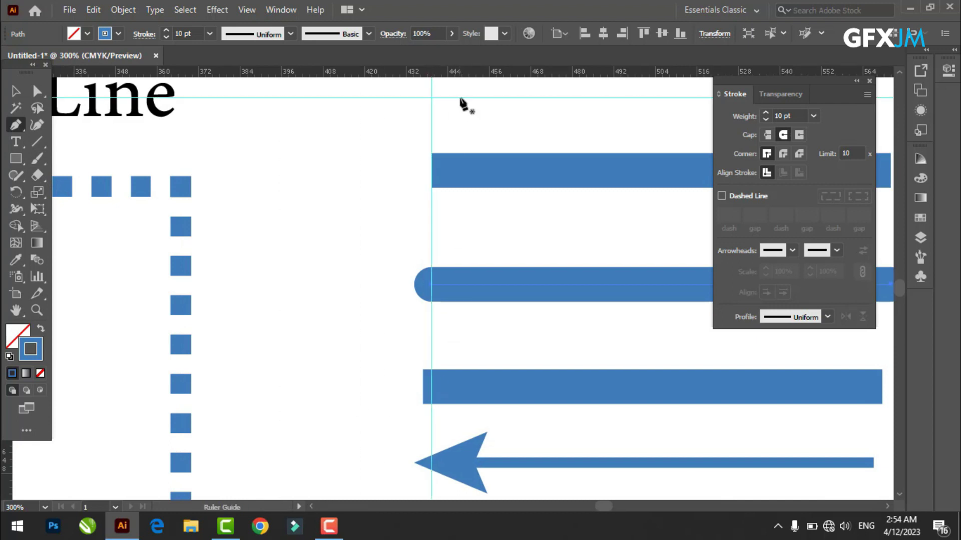
pyautogui.press('v')
# Give the third bar a projecting cap that extends past its ends.
pyautogui.scroll(2, 429, 291)
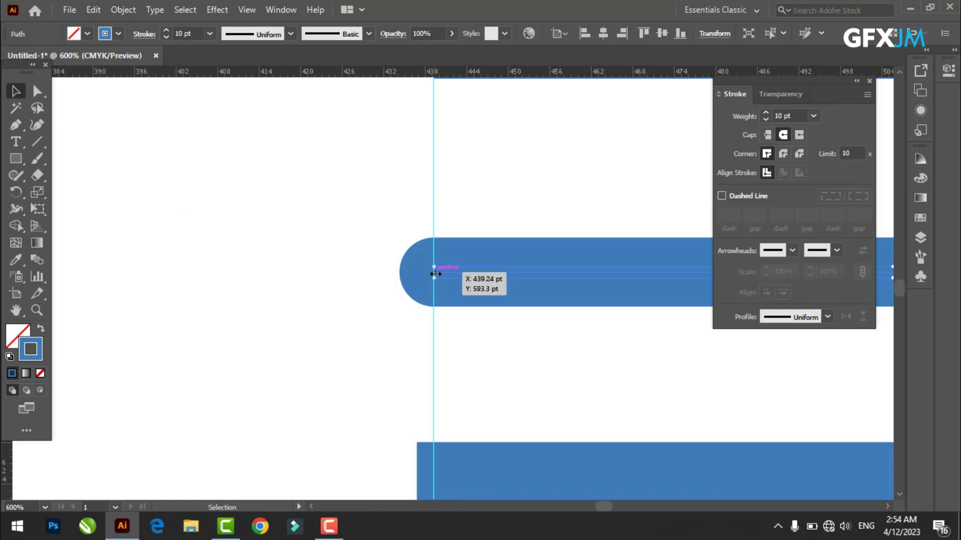
pyautogui.scroll(3, 436, 273)
pyautogui.hotkey('ctrl', 'shift', 'a')
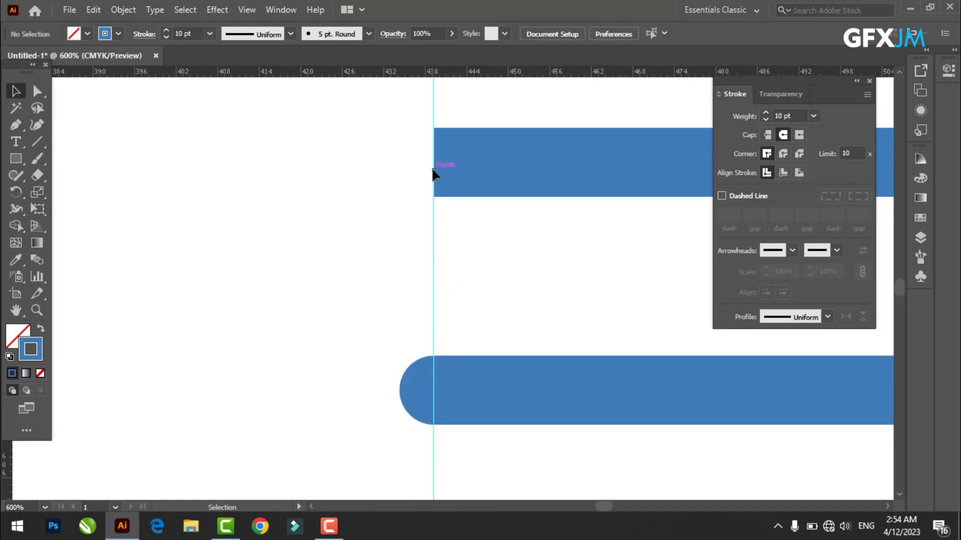
pyautogui.click(464, 165)
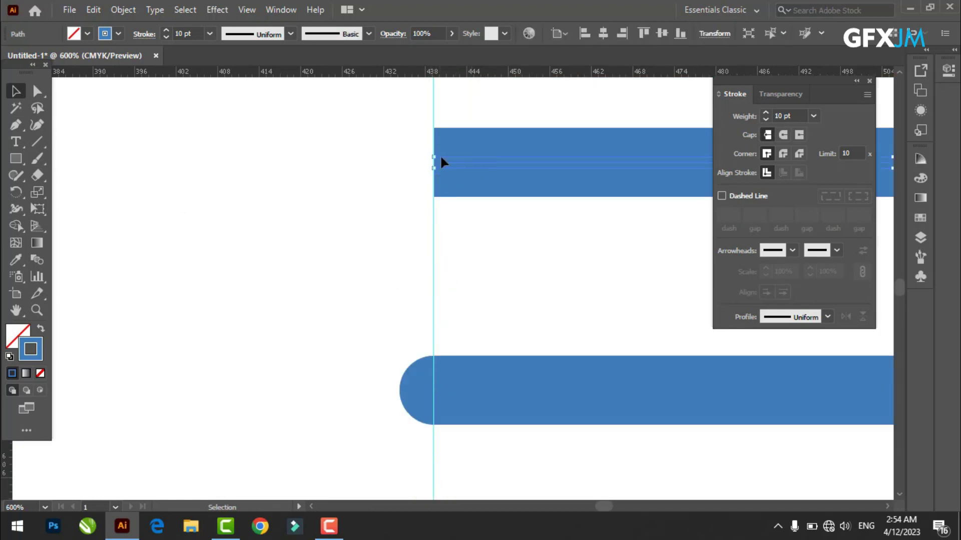
pyautogui.scroll(-1, 447, 331)
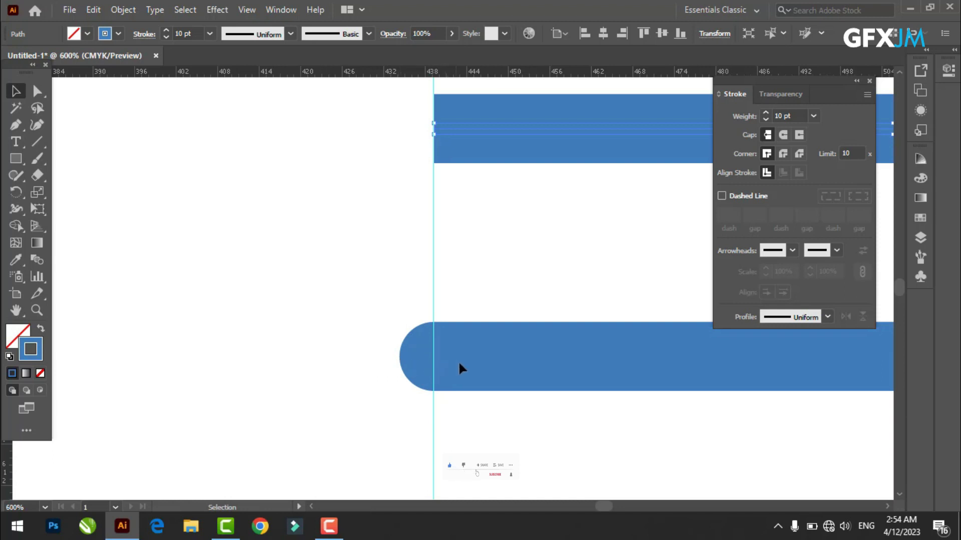
pyautogui.scroll(-2, 458, 361)
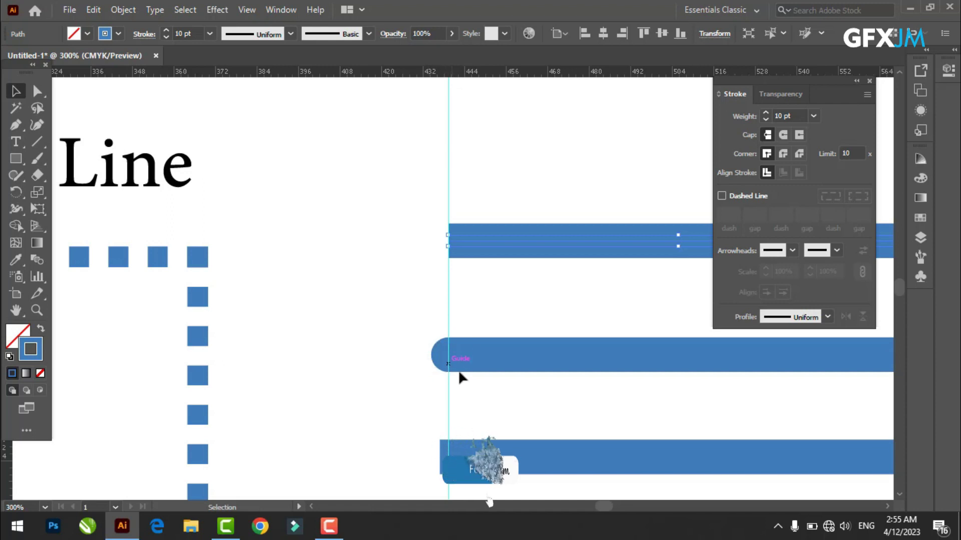
pyautogui.scroll(-2, 459, 378)
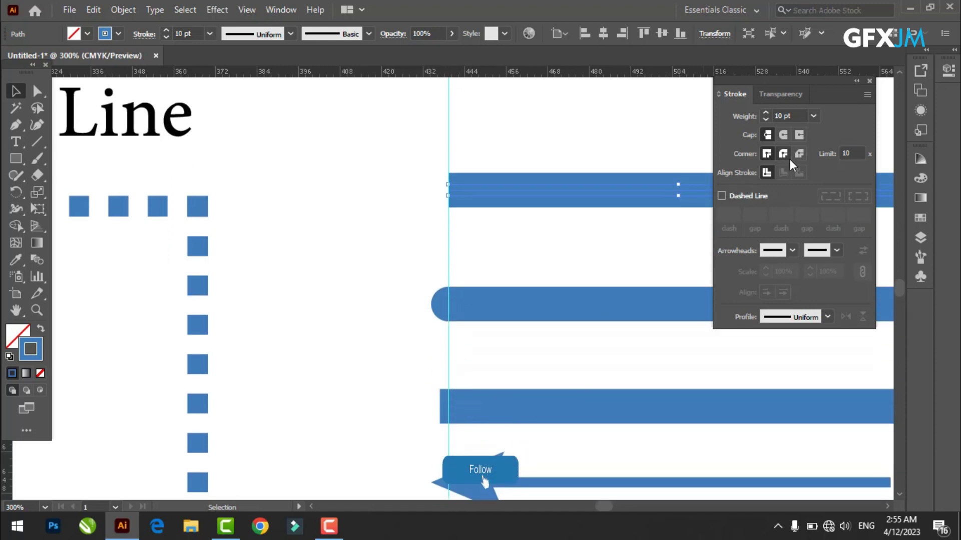
pyautogui.hotkey('ctrl', '-')
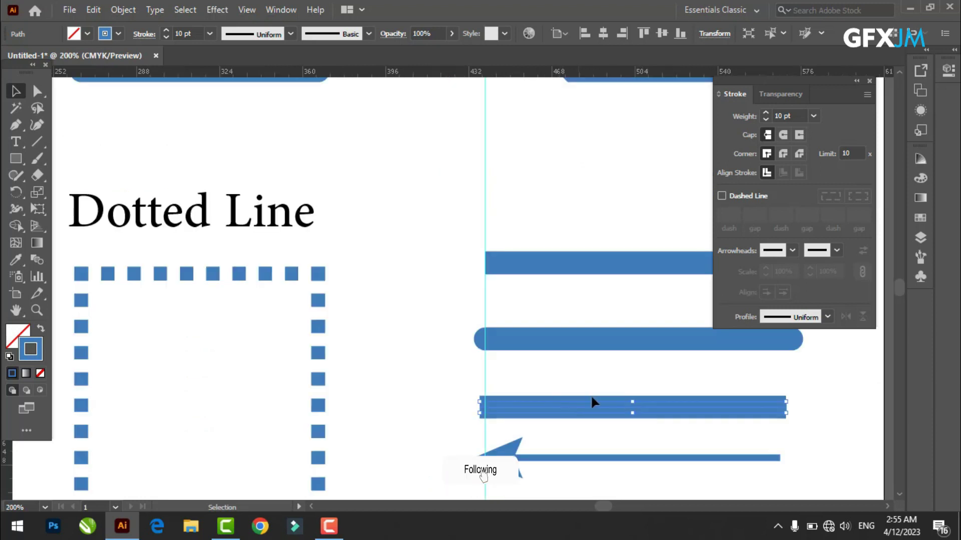
pyautogui.click(800, 135)
pyautogui.scroll(-1, 616, 380)
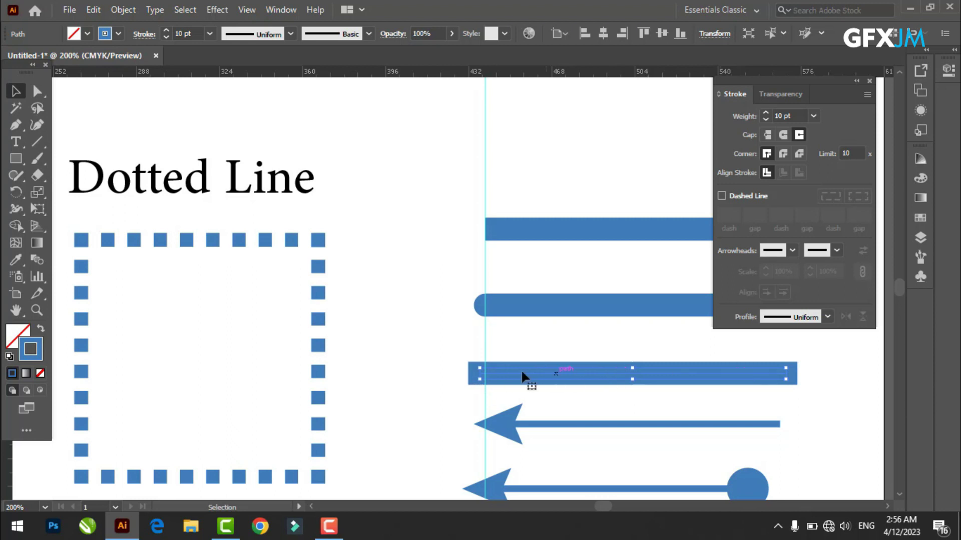
# Select the first arrow line to view its 3 pt stroke and 80% start arrowhead.
pyautogui.scroll(-1, 478, 383)
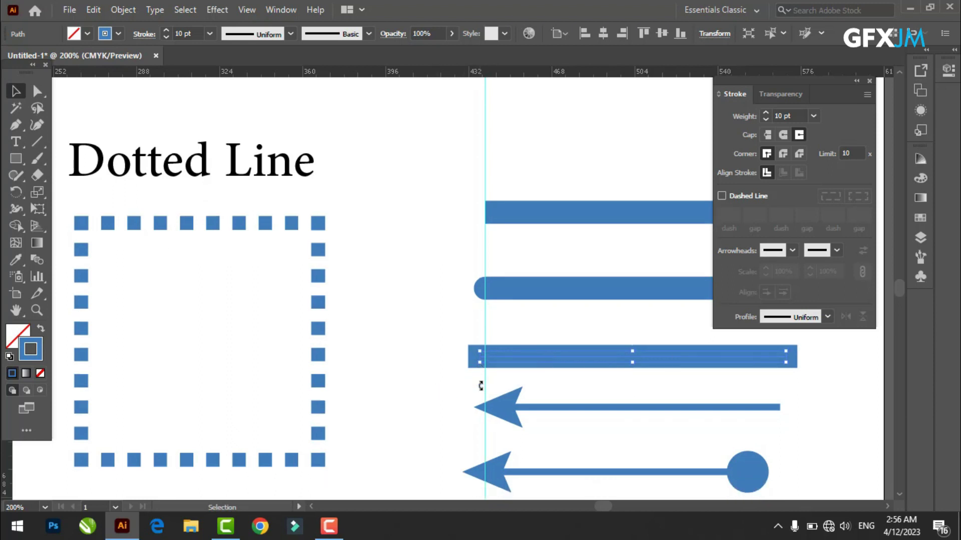
pyautogui.scroll(-1, 481, 385)
pyautogui.click(515, 389)
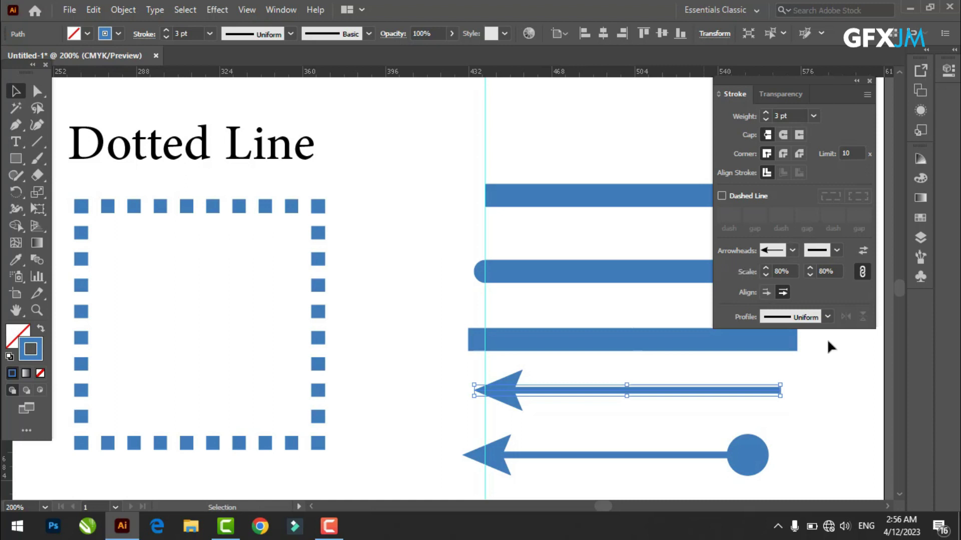
# Draw a straight horizontal line above the bars with the Pen tool.
pyautogui.click(16, 125)
pyautogui.keyDown('ctrl'); pyautogui.click(354, 365); pyautogui.keyUp('ctrl')
pyautogui.click(409, 144)
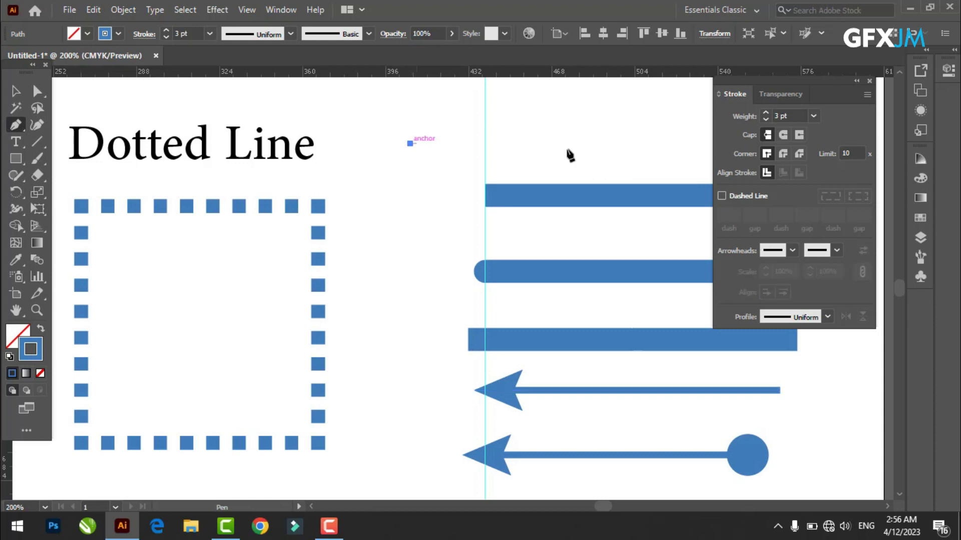
pyautogui.click(671, 144)
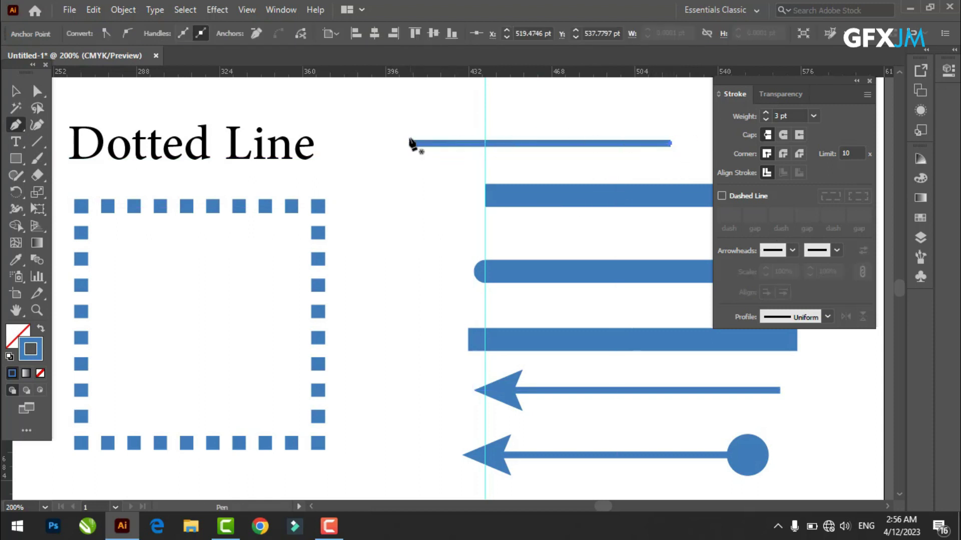
# Put an Arrow 1 head on the line's start and a round dot on its end.
pyautogui.click(792, 251)
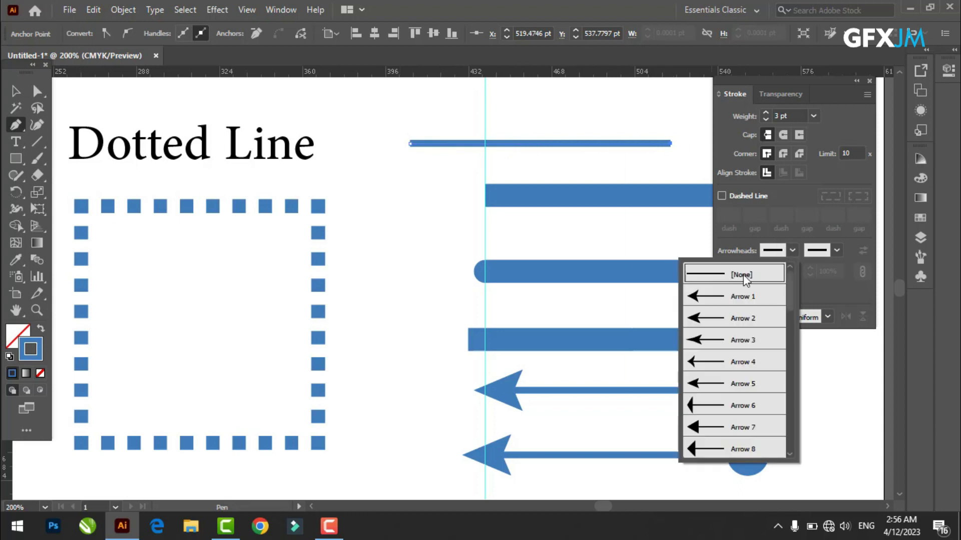
pyautogui.click(715, 296)
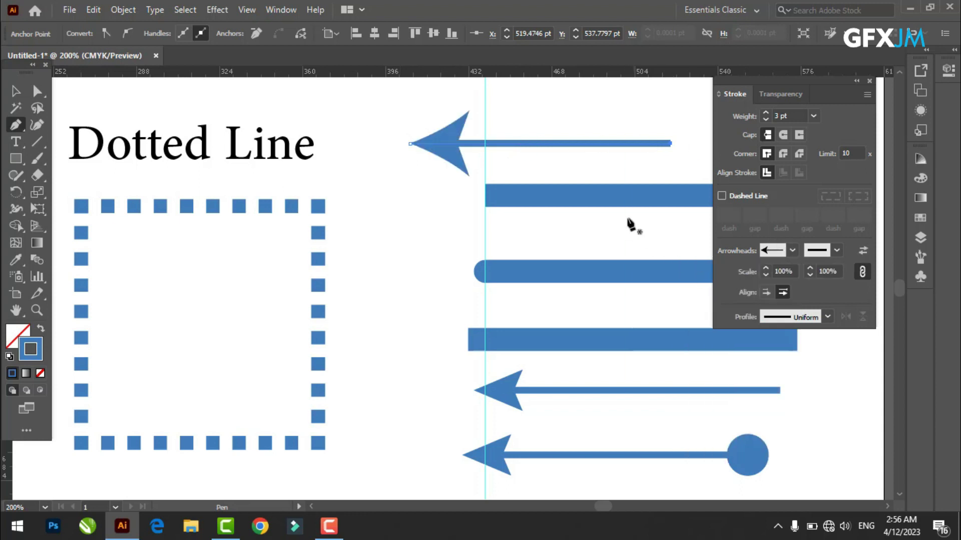
pyautogui.click(793, 250)
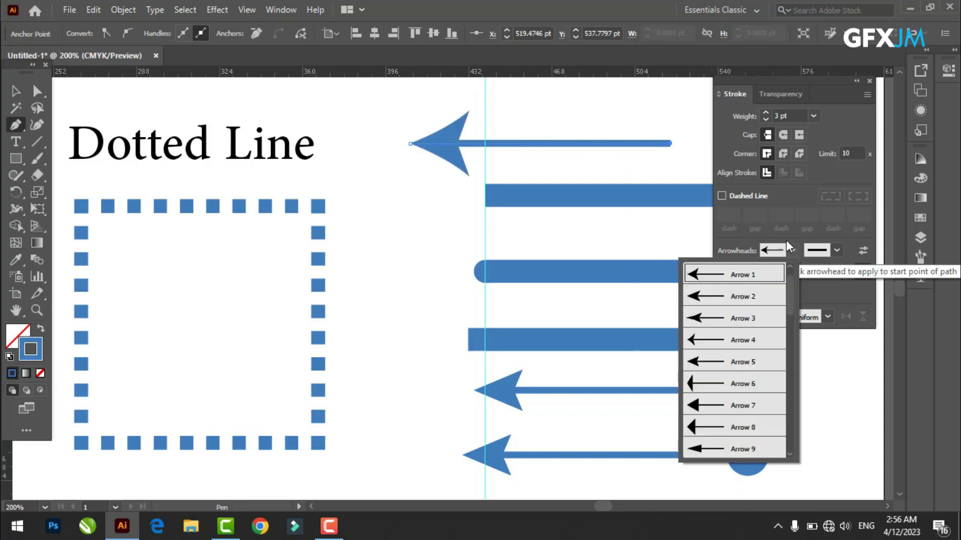
pyautogui.click(837, 250)
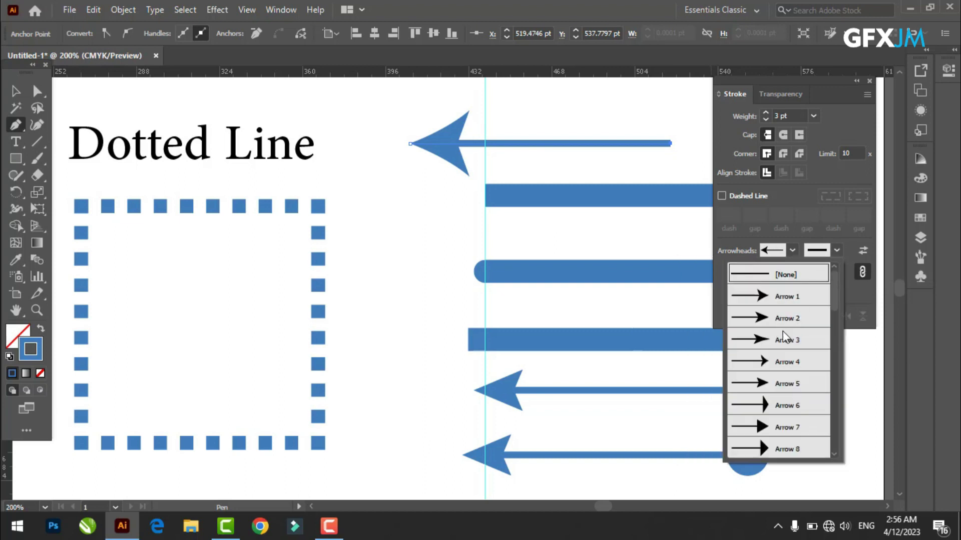
pyautogui.scroll(-6, 784, 339)
pyautogui.click(776, 356)
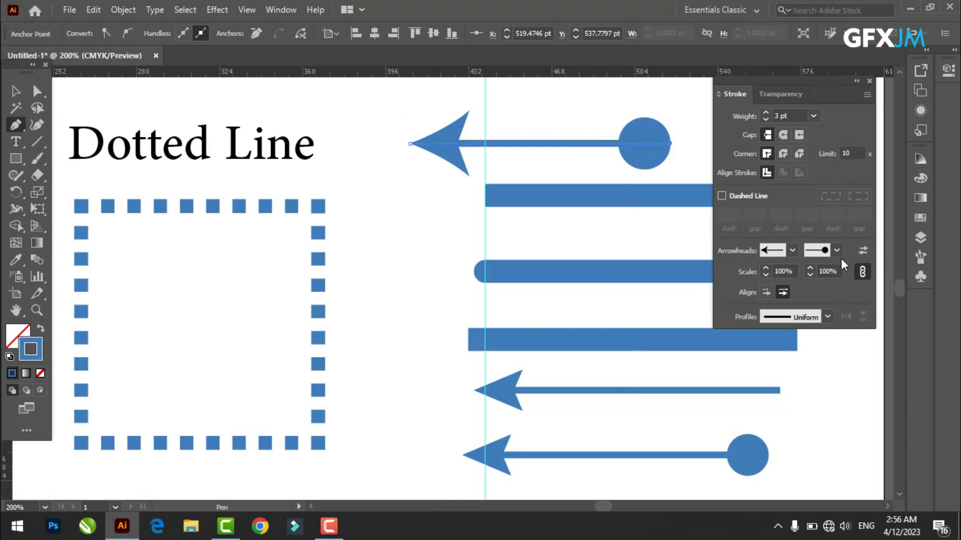
pyautogui.click(862, 252)
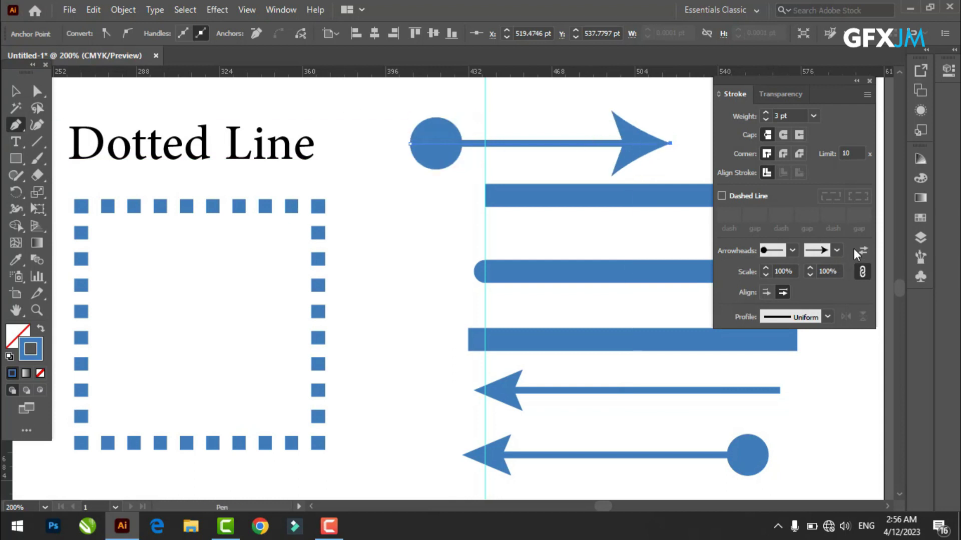
pyautogui.click(861, 251)
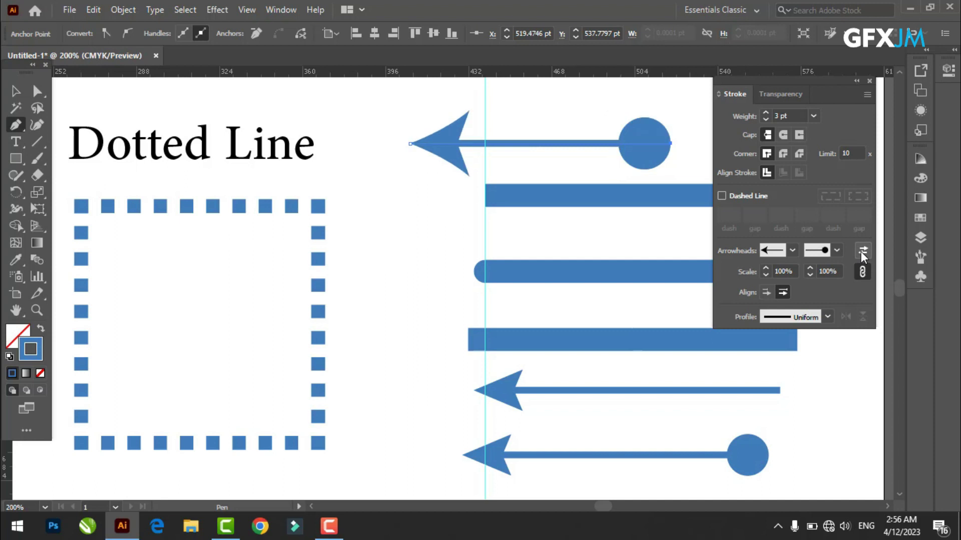
# Change the start to an outlined arrowhead and the end to feathered fletching.
pyautogui.click(792, 250)
pyautogui.scroll(-5, 748, 351)
pyautogui.scroll(-3, 749, 361)
pyautogui.click(748, 325)
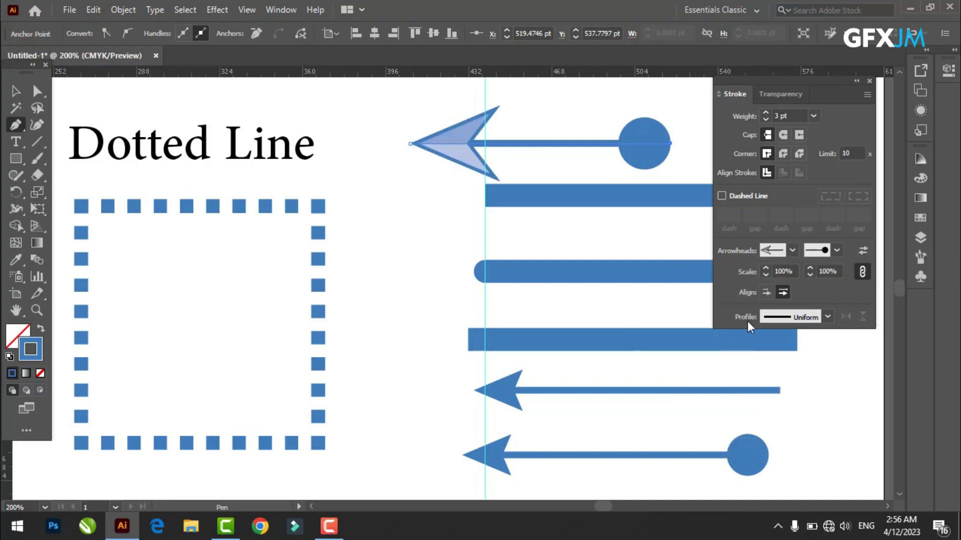
pyautogui.click(820, 249)
pyautogui.scroll(-2, 801, 350)
pyautogui.click(783, 296)
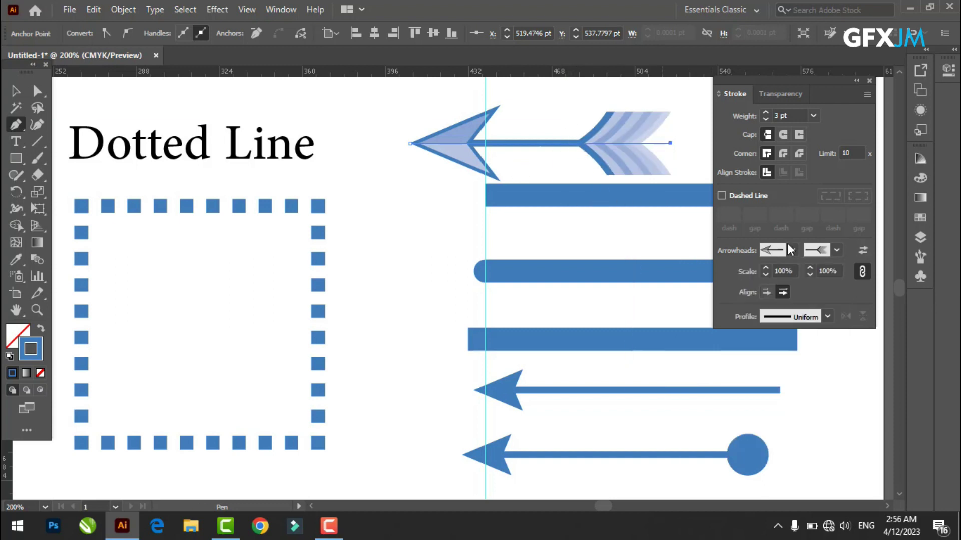
# Scale the start arrowhead to 78% and the end to 75%, then relink the scales.
pyautogui.click(793, 276)
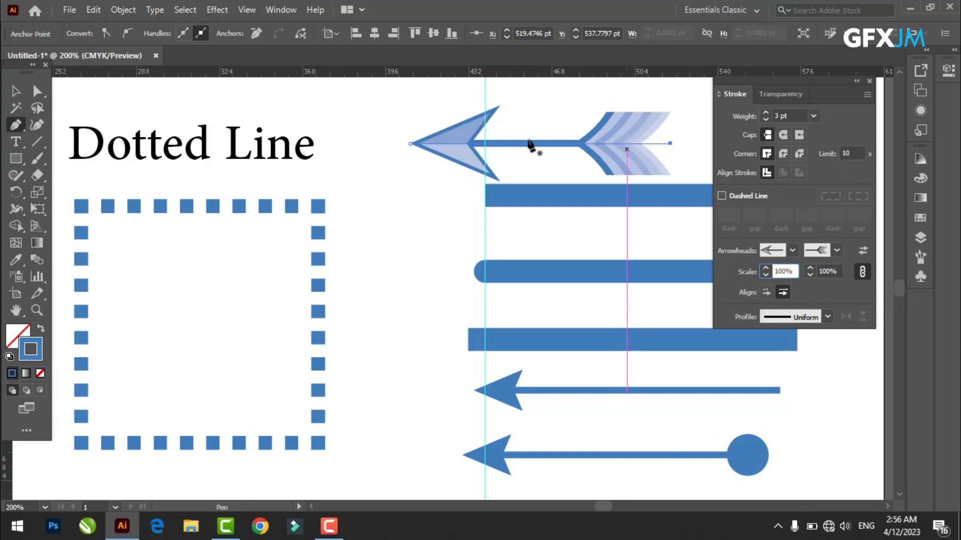
pyautogui.scroll(-4, 788, 268)
pyautogui.scroll(-3, 786, 268)
pyautogui.scroll(-4, 784, 268)
pyautogui.scroll(-3, 782, 269)
pyautogui.scroll(-7, 782, 269)
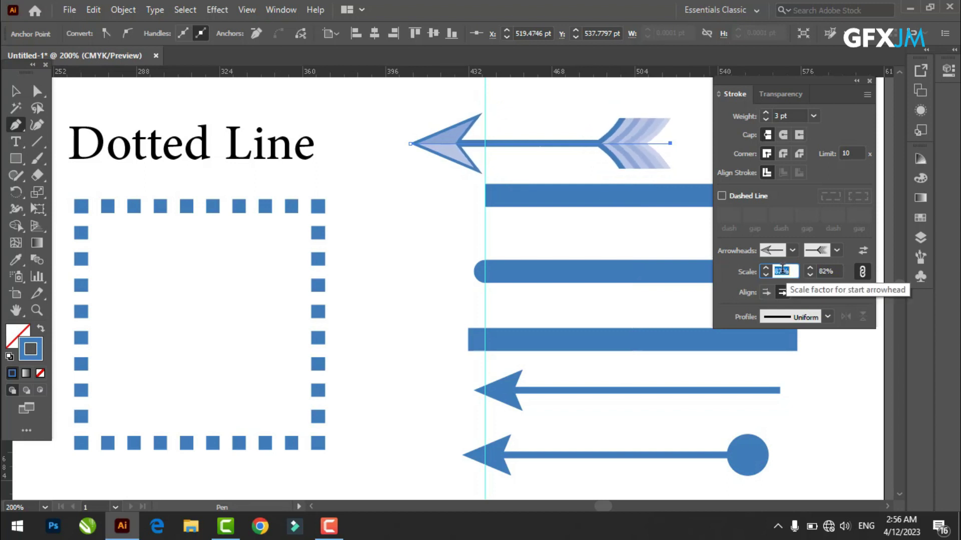
pyautogui.click(862, 273)
pyautogui.scroll(-1, 788, 270)
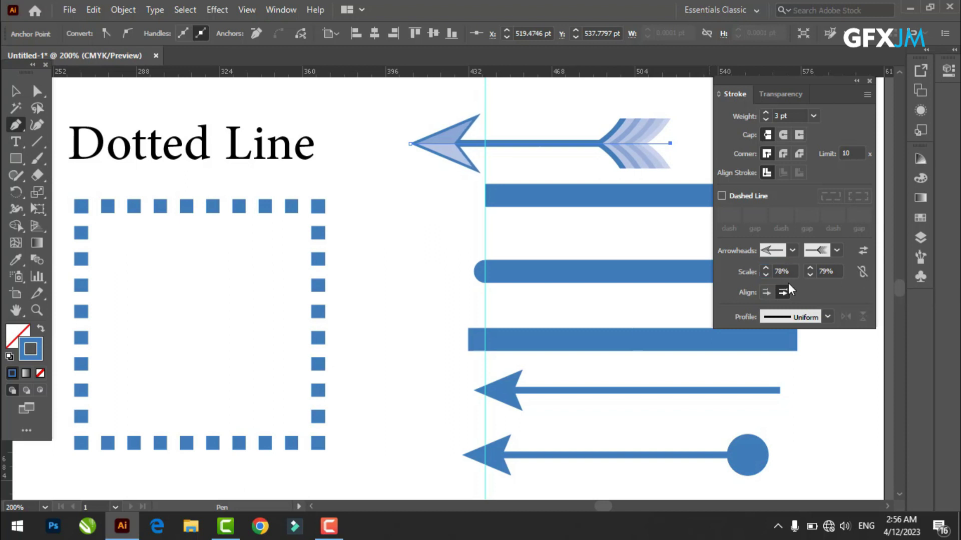
pyautogui.scroll(-1, 821, 274)
pyautogui.scroll(-1, 821, 274)
pyautogui.scroll(-1, 821, 274)
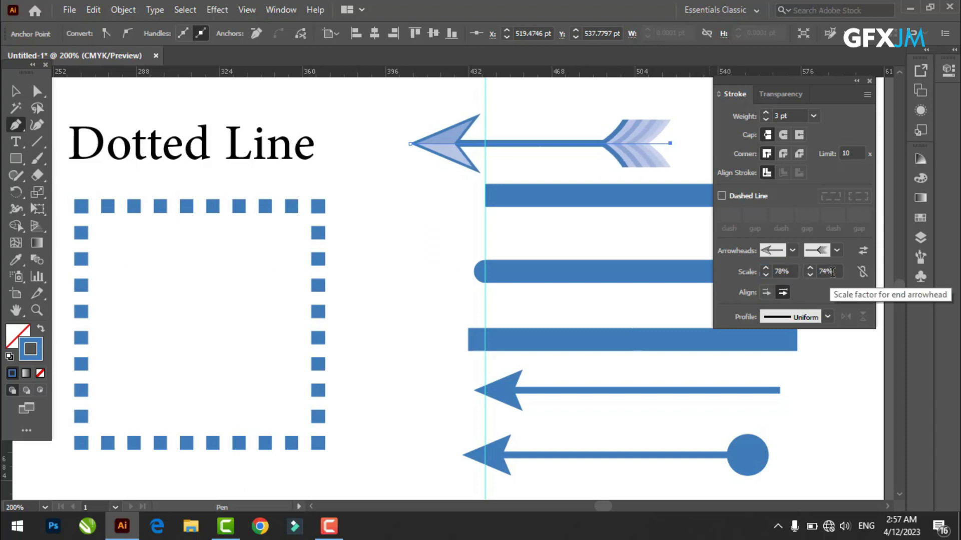
pyautogui.click(865, 274)
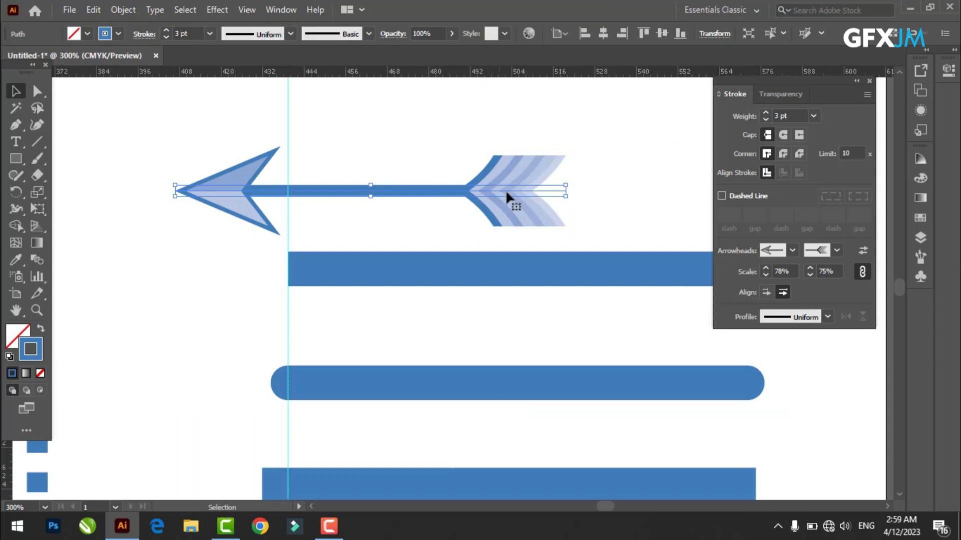
# Compare arrowhead tips at the path ends versus beyond, finishing with tips extended beyond.
pyautogui.click(557, 189)
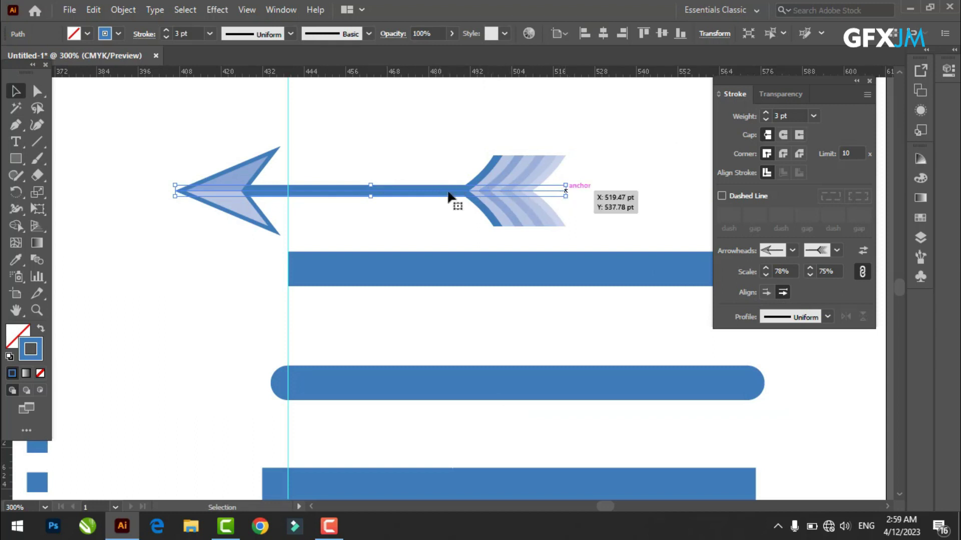
pyautogui.click(175, 195)
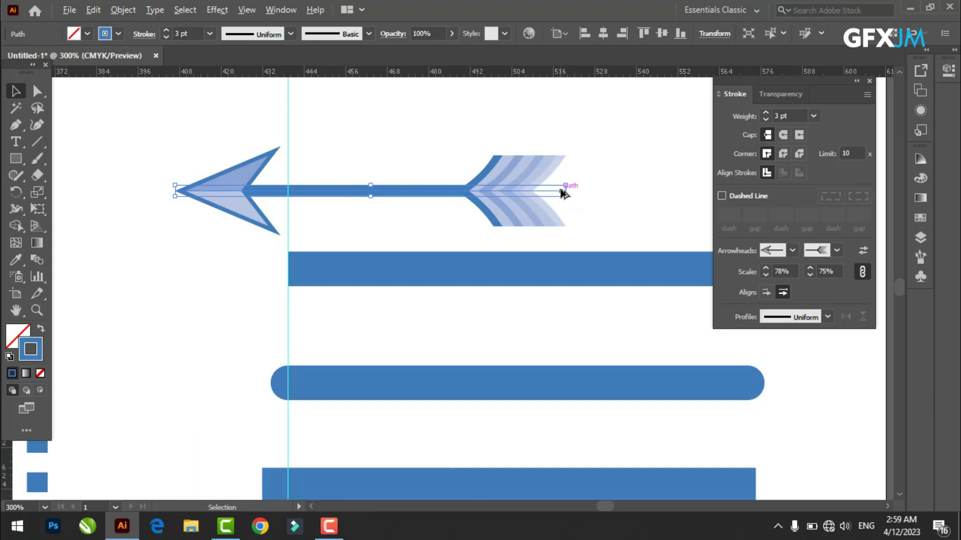
pyautogui.keyDown('alt'); pyautogui.scroll(1, 563, 193); pyautogui.keyUp('alt')
pyautogui.keyDown('alt'); pyautogui.scroll(-1, 558, 201); pyautogui.keyUp('alt')
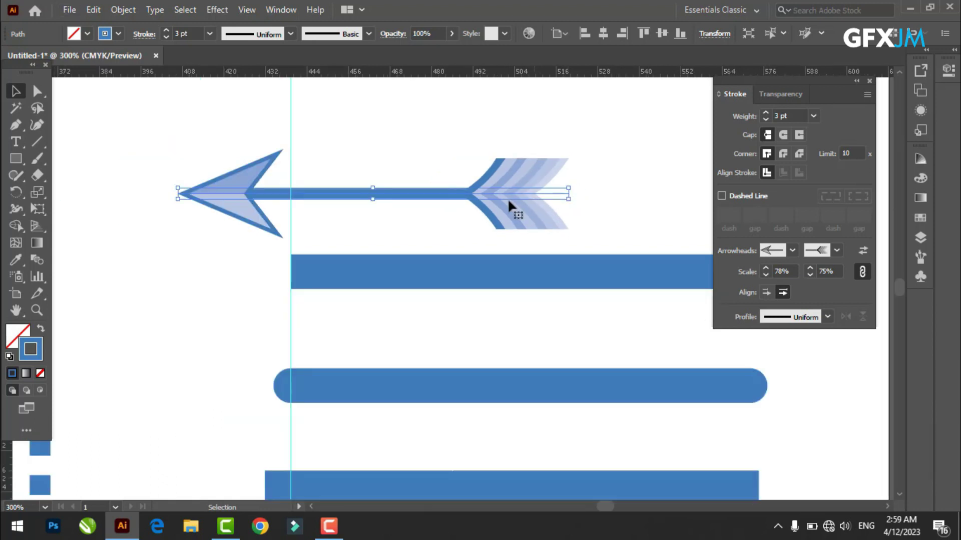
pyautogui.click(563, 196)
pyautogui.click(766, 293)
pyautogui.click(781, 295)
pyautogui.click(766, 293)
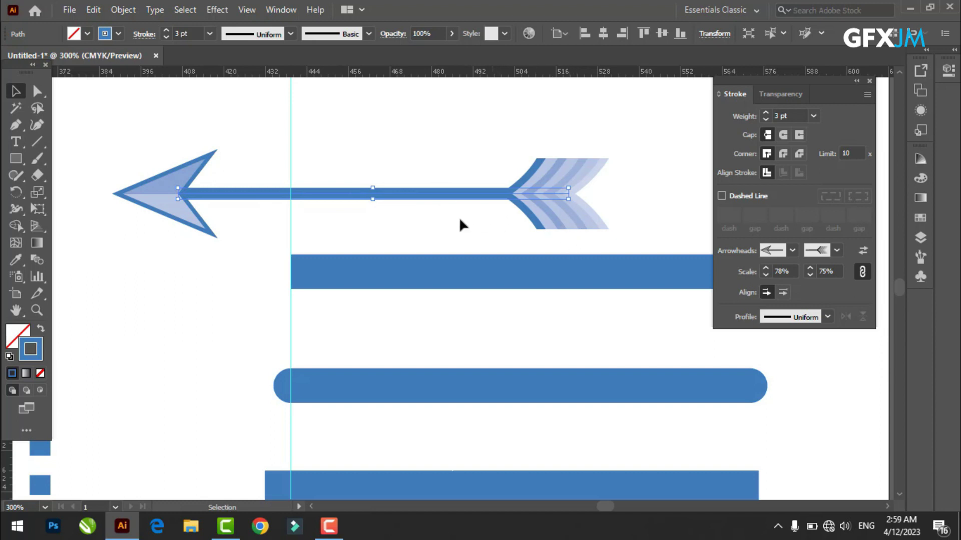
pyautogui.click(783, 293)
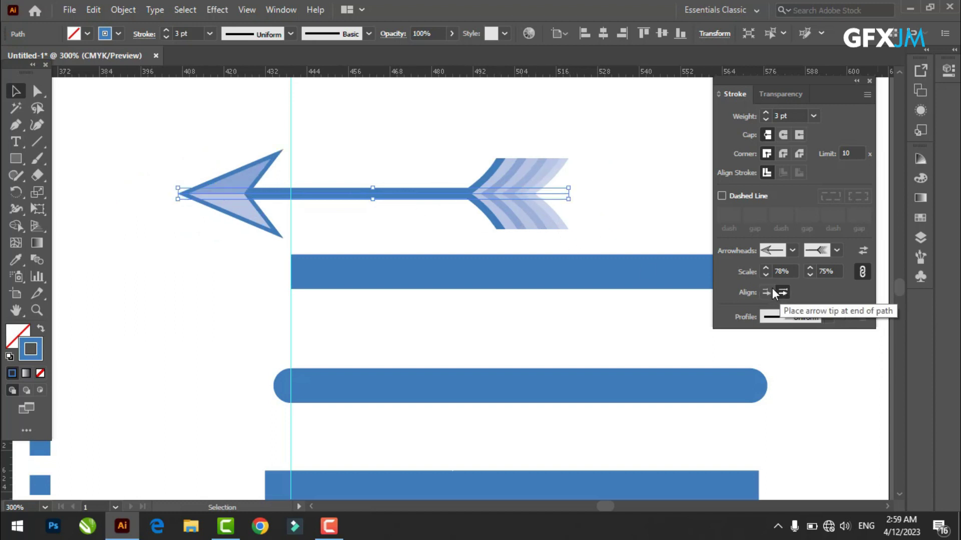
pyautogui.click(767, 292)
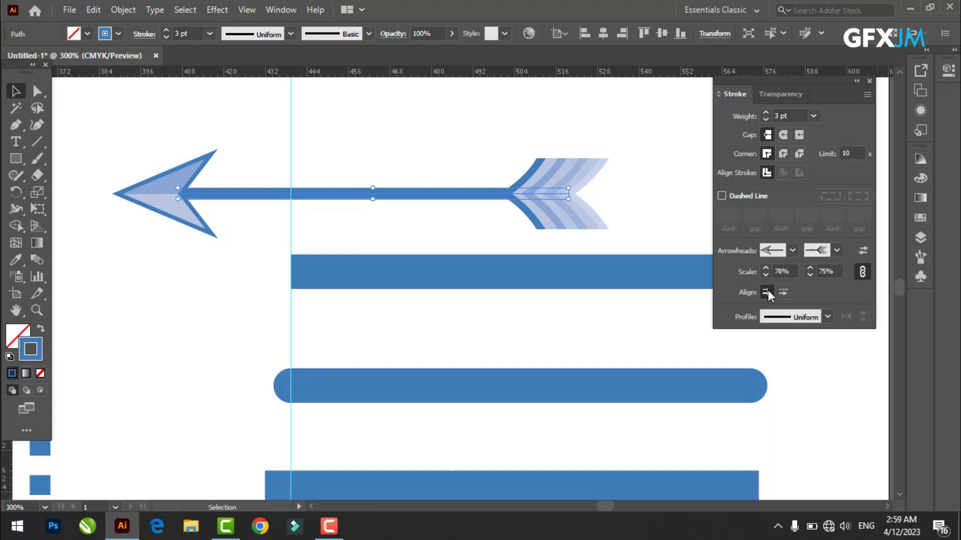
pyautogui.scroll(-1, 701, 275)
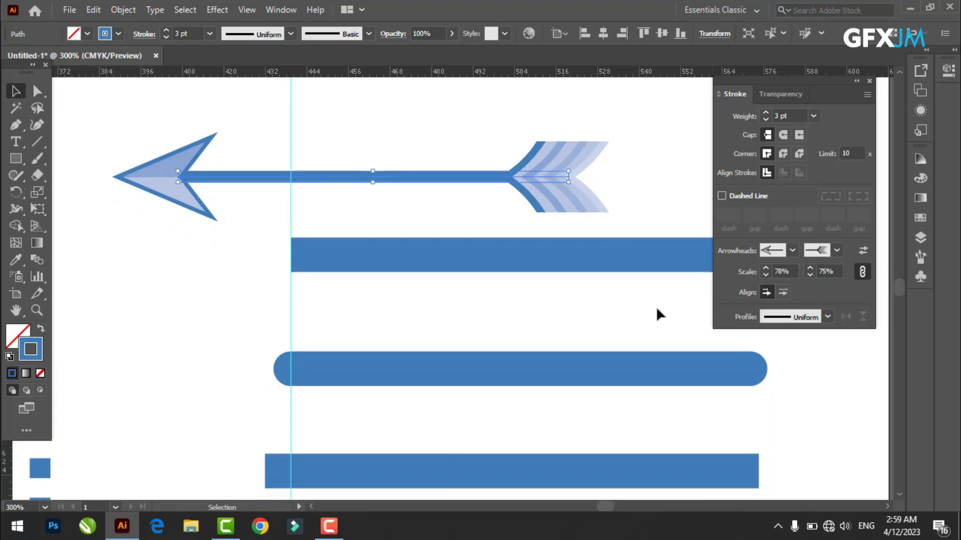
# Try tapered and triangular width profiles on the shaft, then revert to uniform width.
pyautogui.click(826, 317)
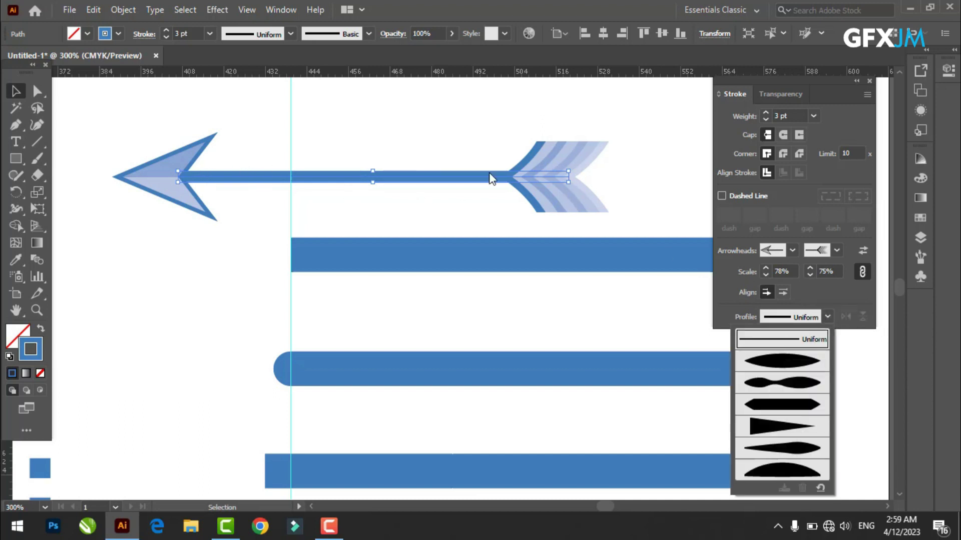
pyautogui.click(769, 364)
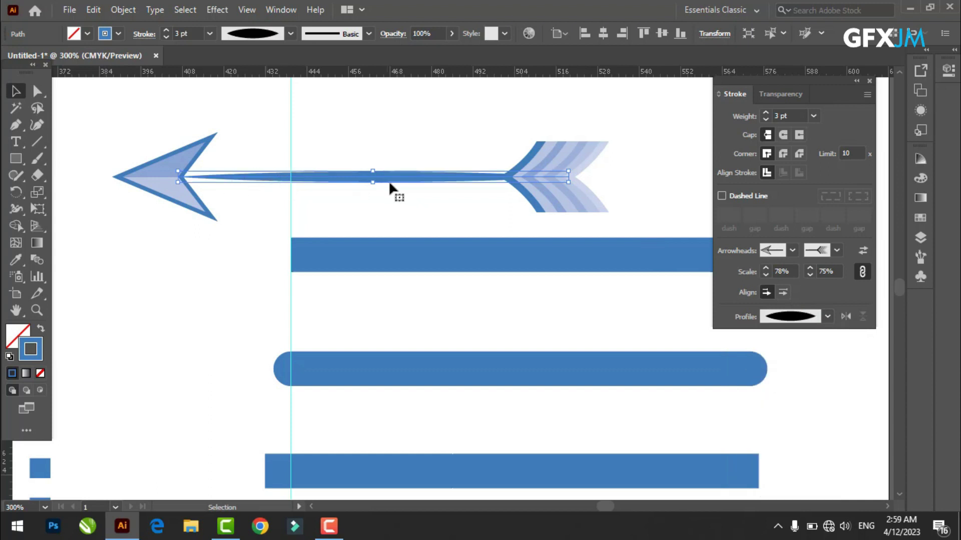
pyautogui.click(827, 316)
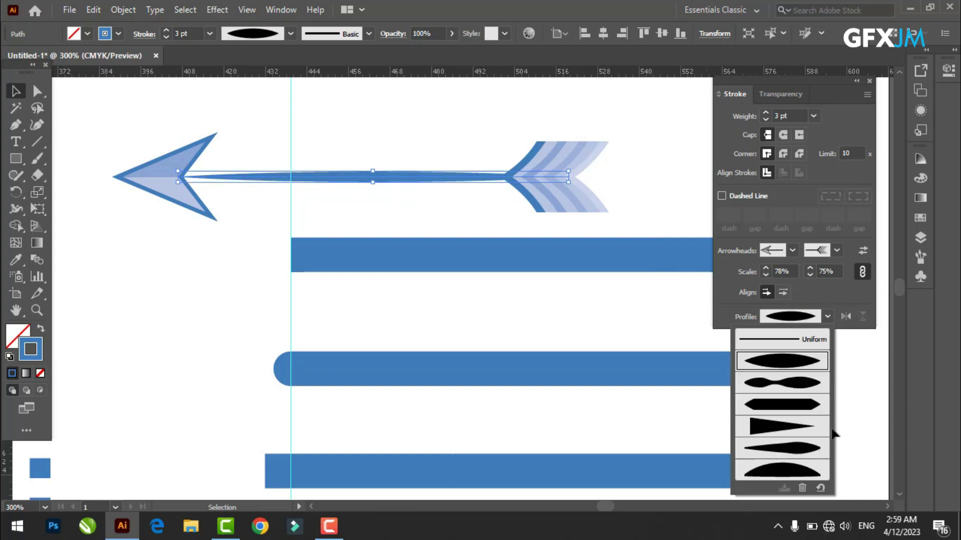
pyautogui.click(794, 441)
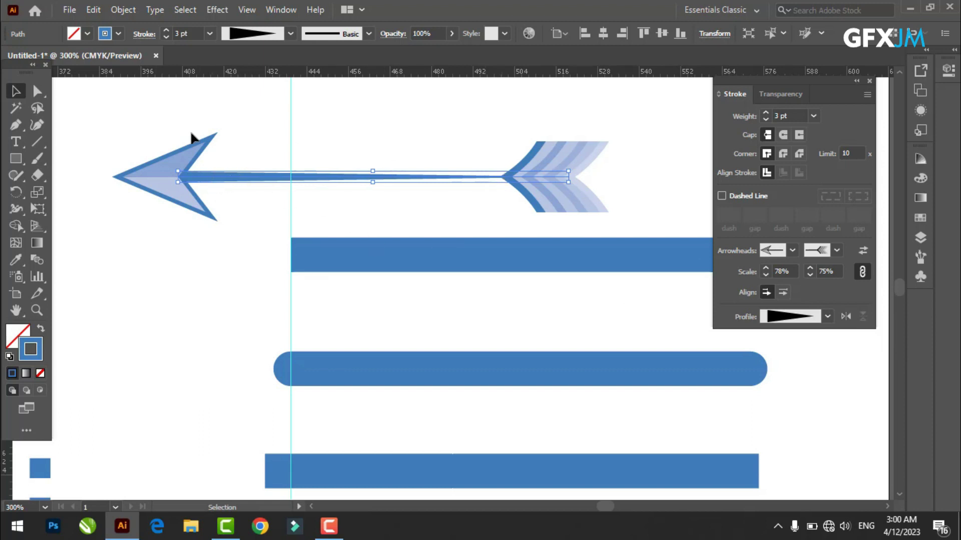
pyautogui.click(845, 316)
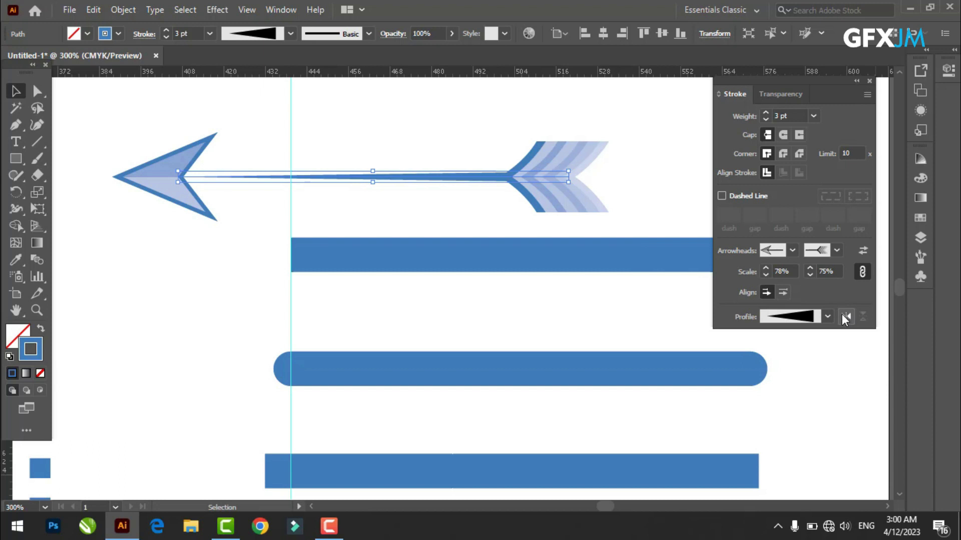
pyautogui.click(846, 317)
pyautogui.click(826, 316)
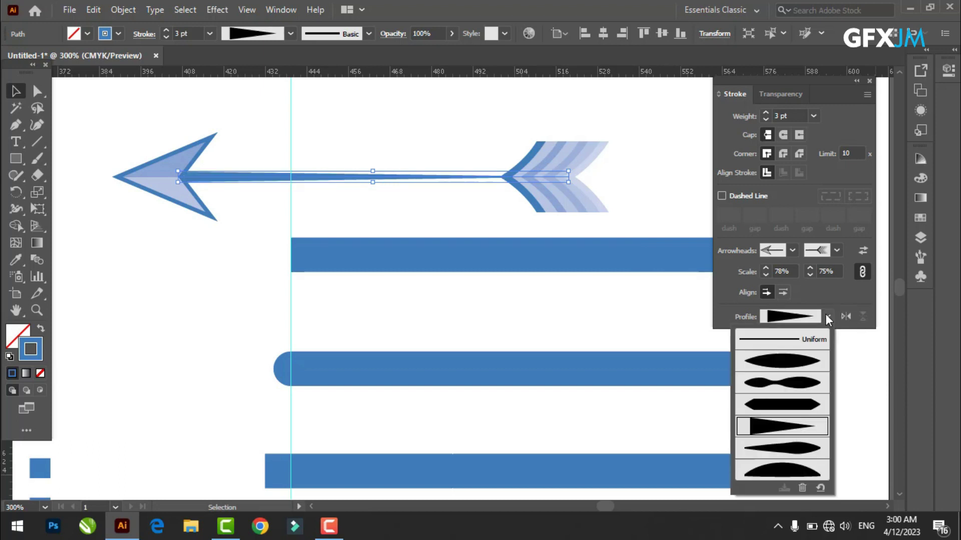
pyautogui.click(784, 339)
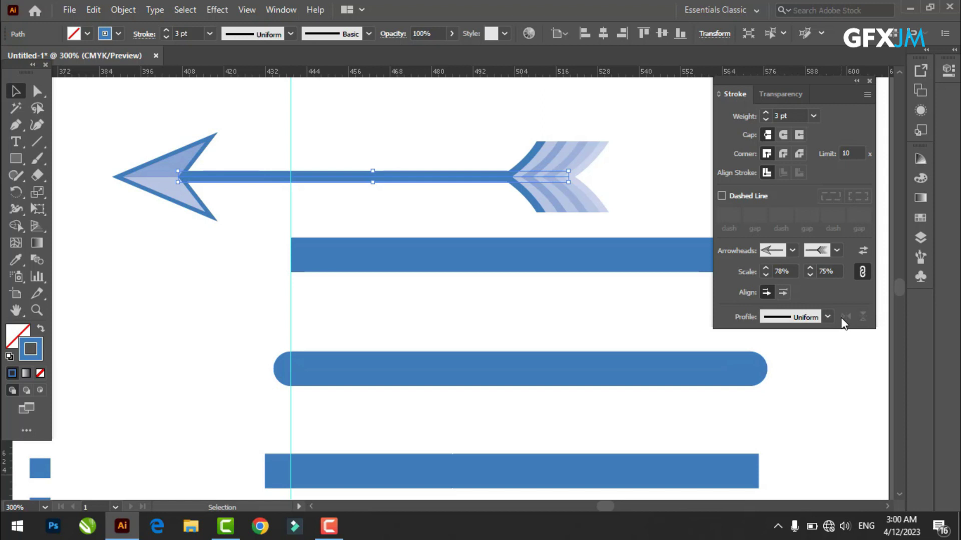
# Try Width Profile 3, then apply the dome-shaped Width Profile 6 flipped across the shaft.
pyautogui.click(828, 317)
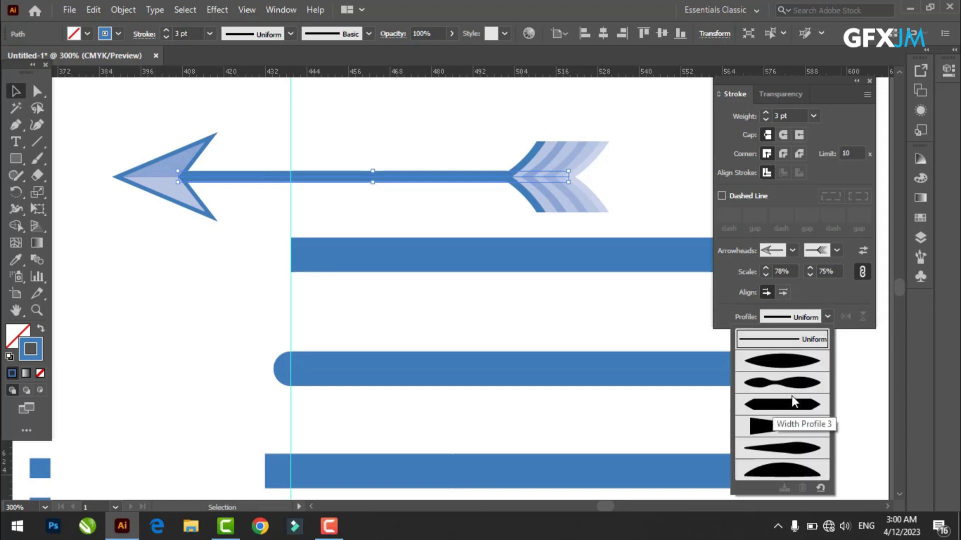
pyautogui.click(792, 402)
pyautogui.click(828, 317)
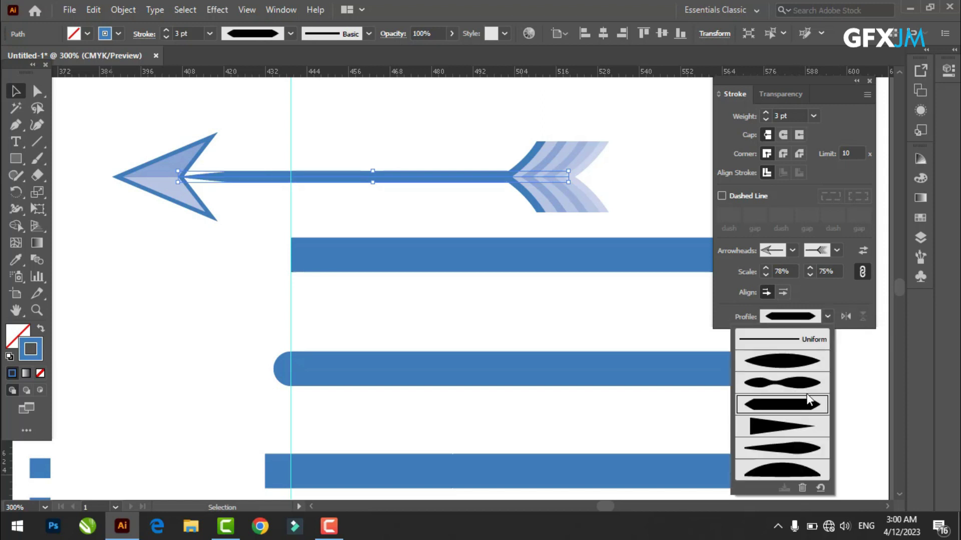
pyautogui.click(803, 449)
pyautogui.click(864, 316)
pyautogui.click(816, 319)
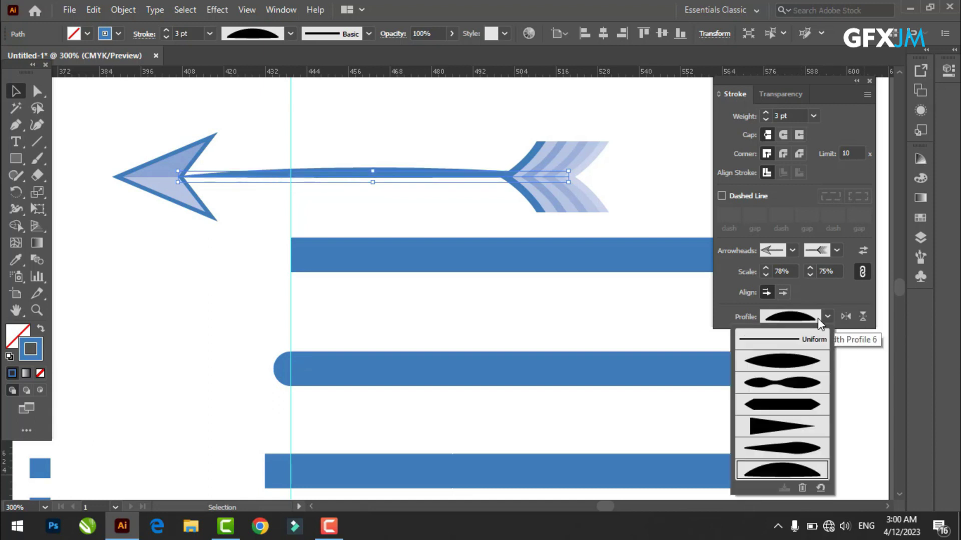
pyautogui.click(863, 316)
pyautogui.click(862, 316)
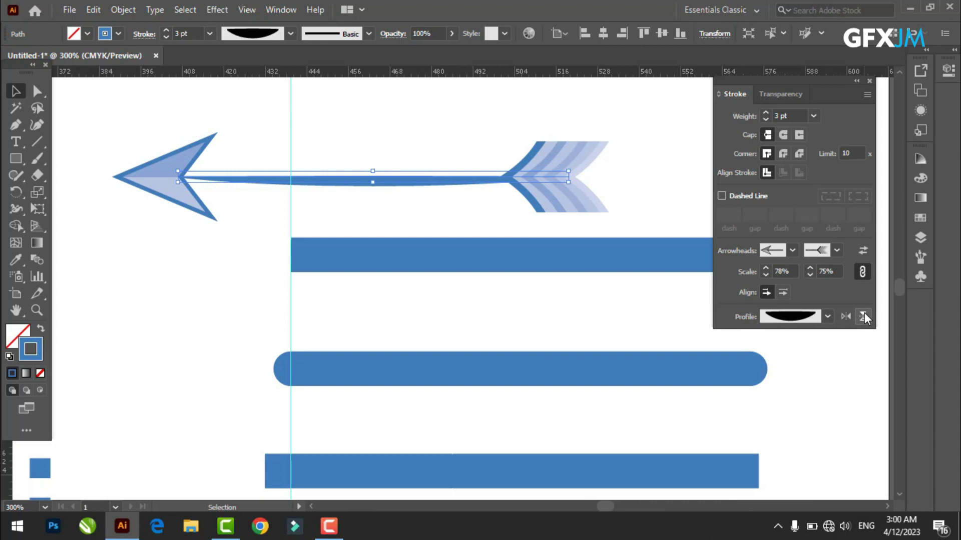
pyautogui.click(863, 317)
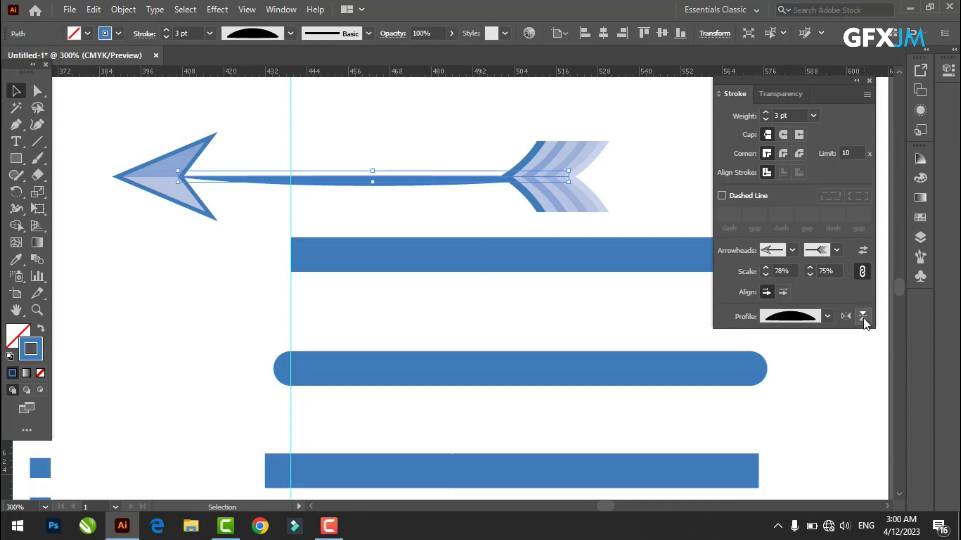
pyautogui.click(863, 316)
# Close the Stroke panel, zoom out over the full artboard, and delete the selected arrow.
pyautogui.click(922, 301)
pyautogui.scroll(-2, 677, 248)
pyautogui.scroll(-1, 628, 246)
pyautogui.scroll(-1, 628, 286)
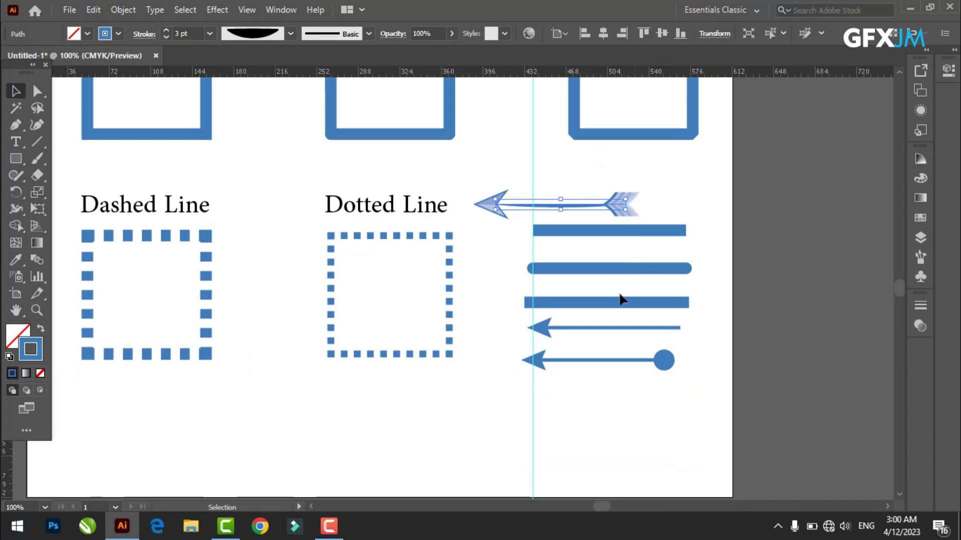
pyautogui.scroll(-1, 622, 300)
pyautogui.scroll(-1, 570, 357)
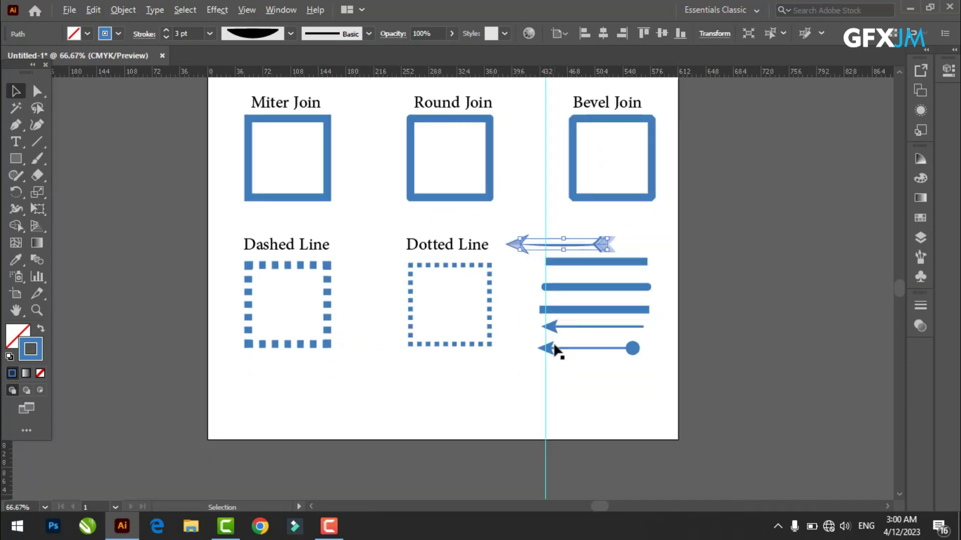
pyautogui.scroll(2, 558, 340)
pyautogui.scroll(-1, 557, 337)
pyautogui.scroll(1, 545, 322)
pyautogui.scroll(1, 523, 285)
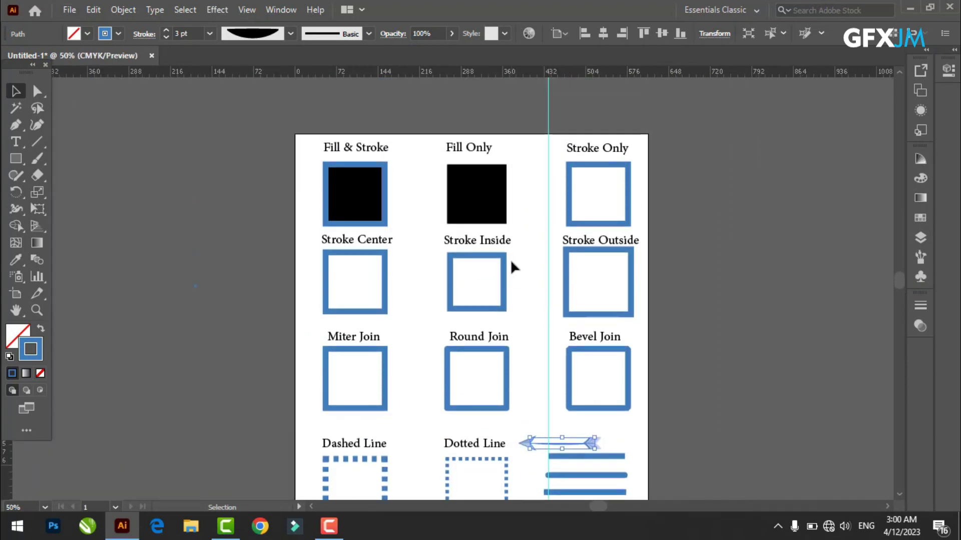
pyautogui.scroll(-1, 509, 264)
pyautogui.scroll(-1, 536, 306)
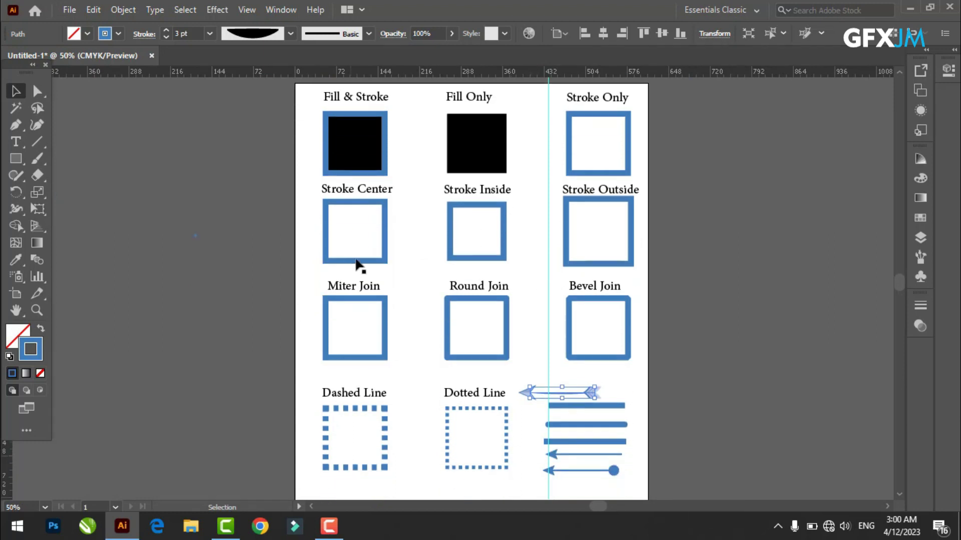
pyautogui.press('Delete')
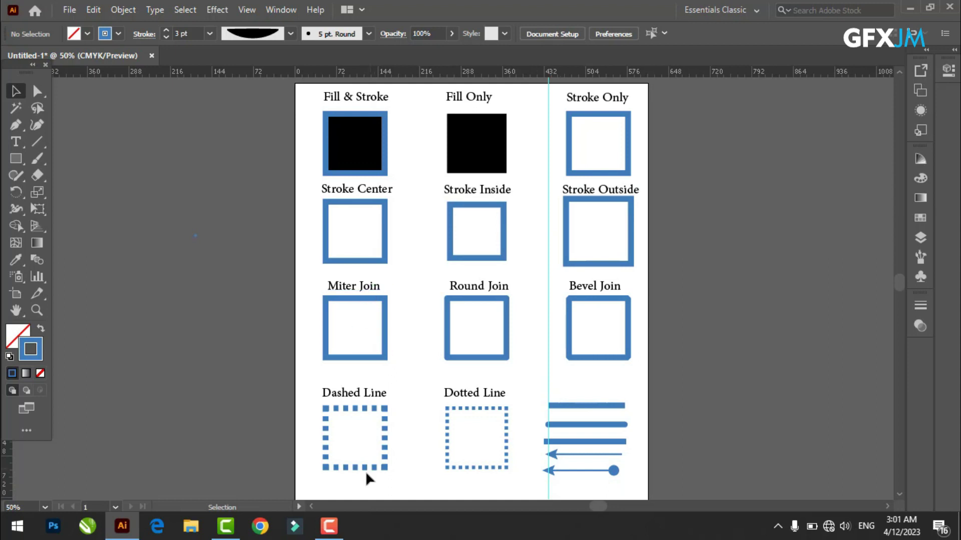